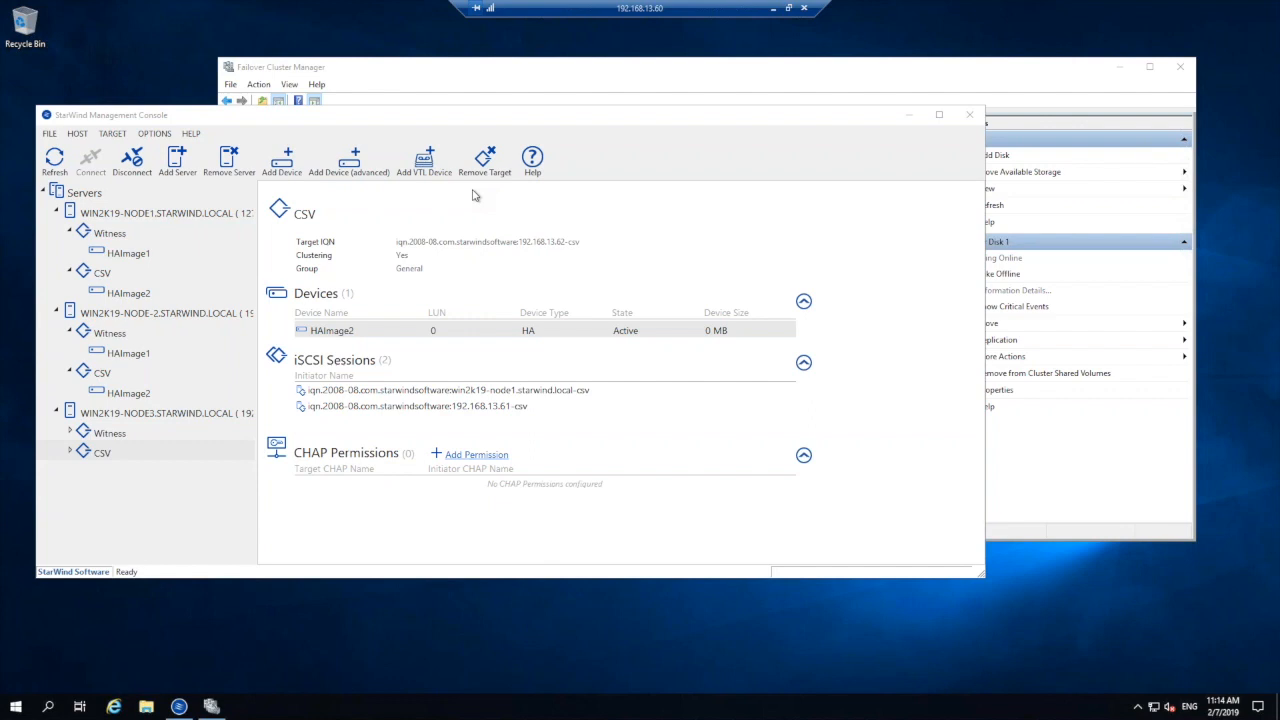
# - Review the details of all three server nodes and the Witness and CSV devices on WIN2K19-NODE1
pyautogui.click(198, 213)
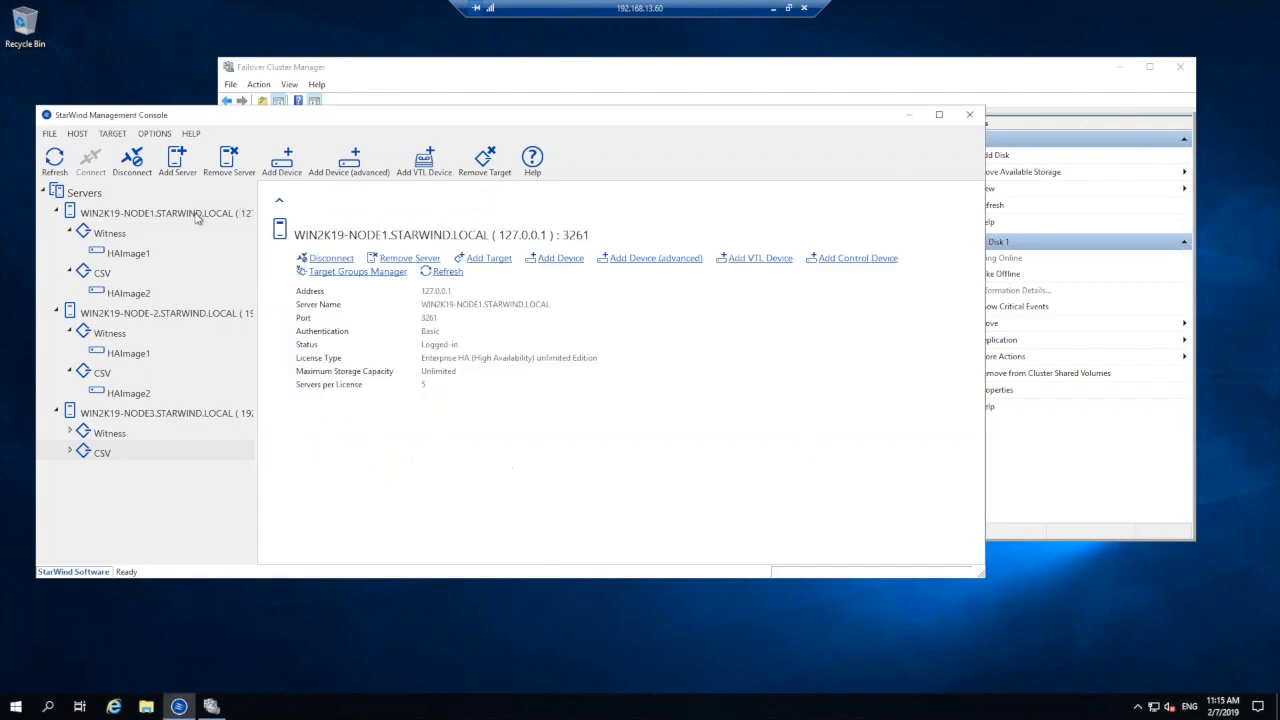
pyautogui.click(201, 315)
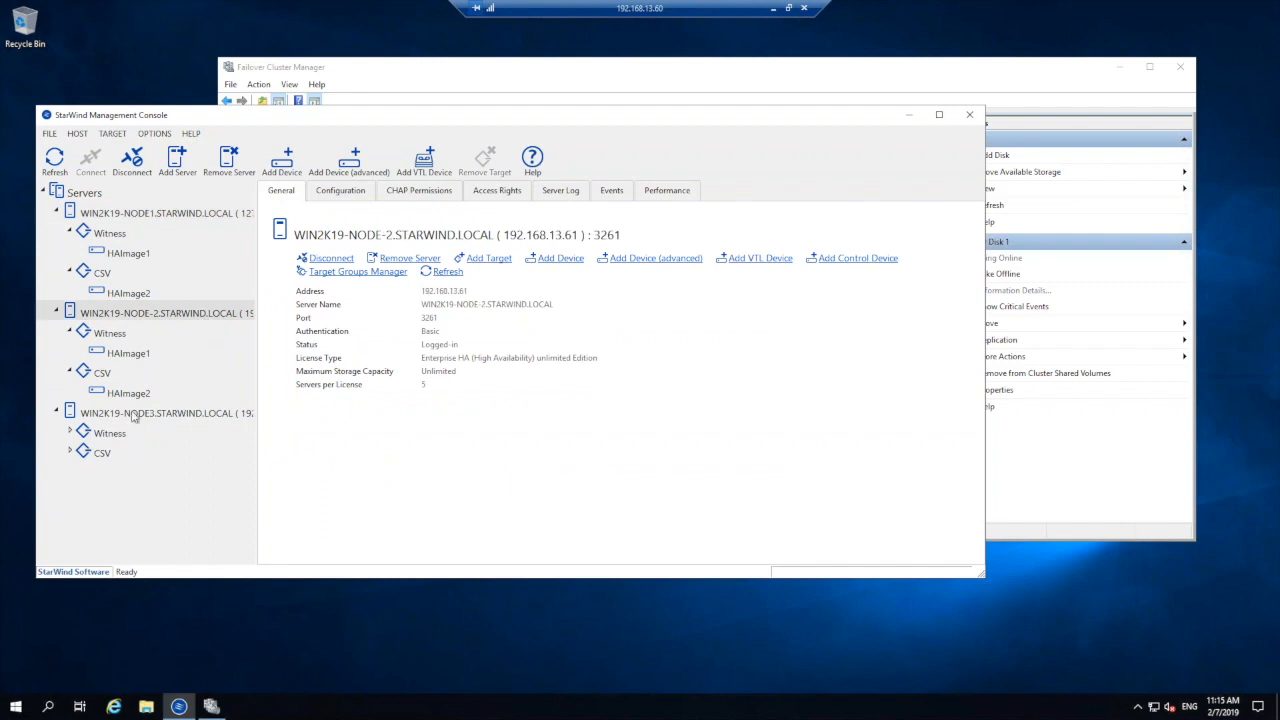
pyautogui.click(135, 398)
pyautogui.click(150, 418)
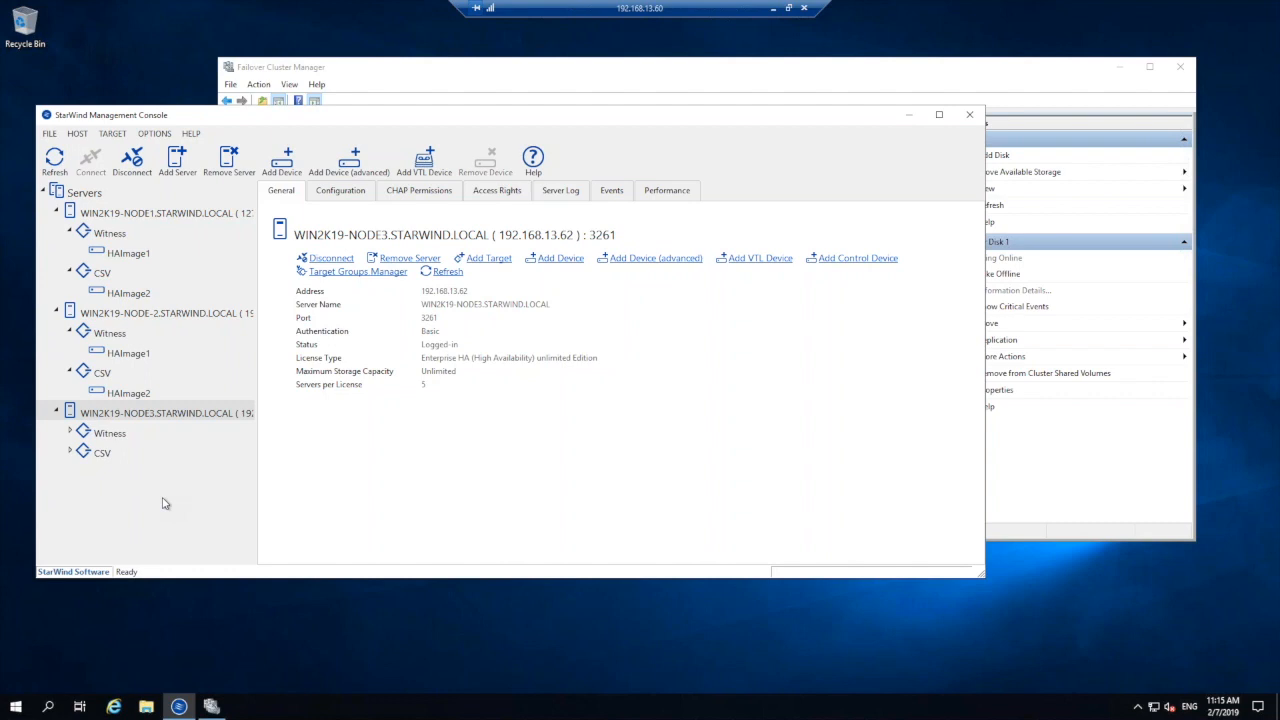
pyautogui.click(122, 258)
pyautogui.click(133, 296)
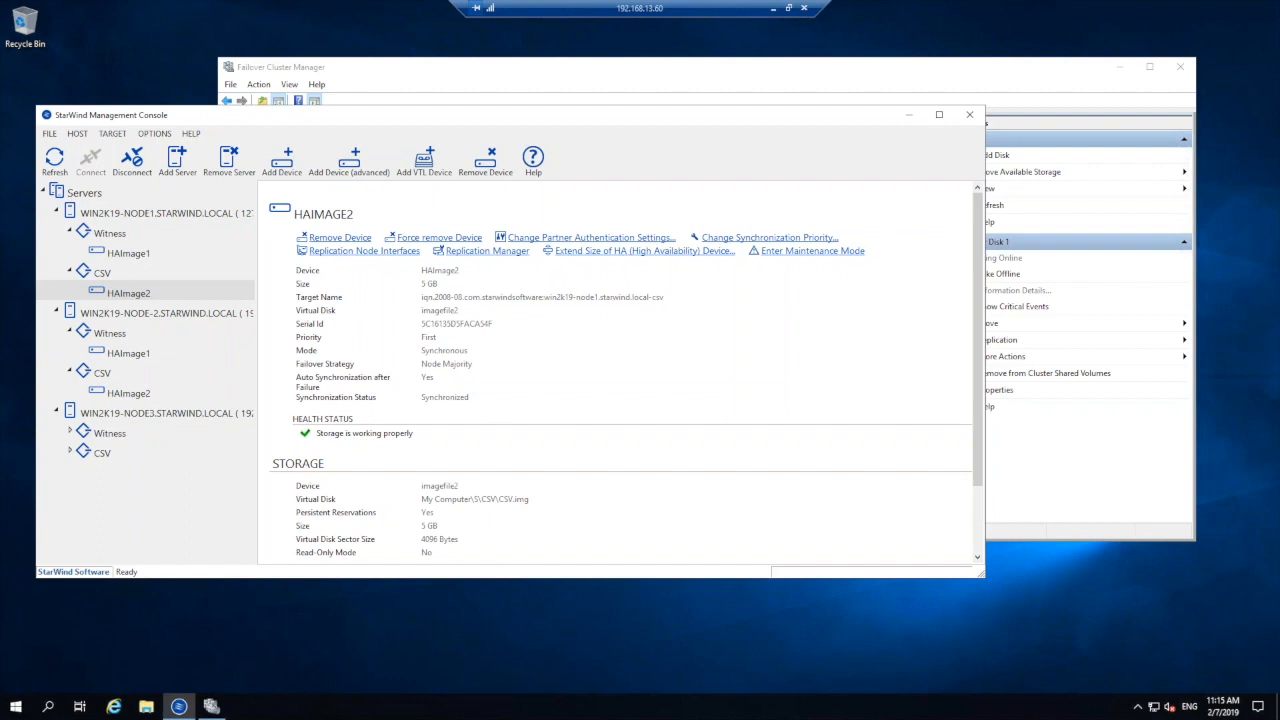
# - Start adding an advanced device on WIN2K19-NODE1 as a Hard Disk Device of the Virtual Disk type
pyautogui.click(120, 216)
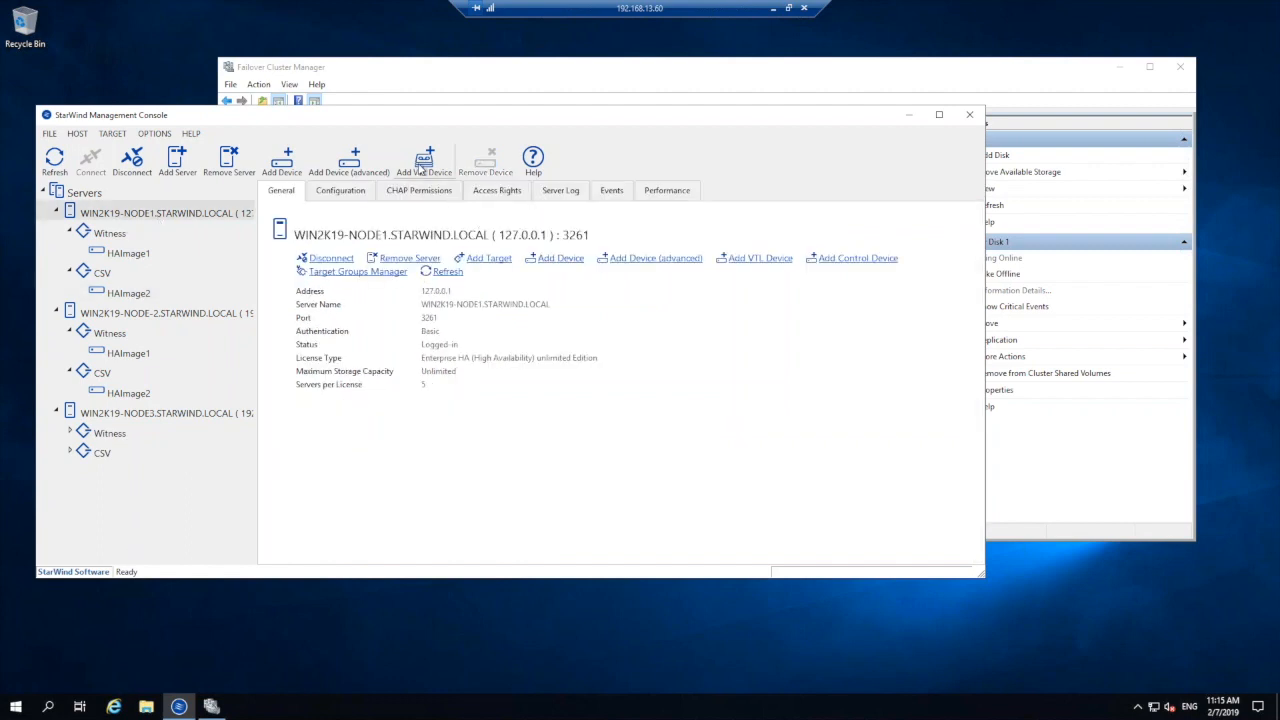
pyautogui.click(362, 168)
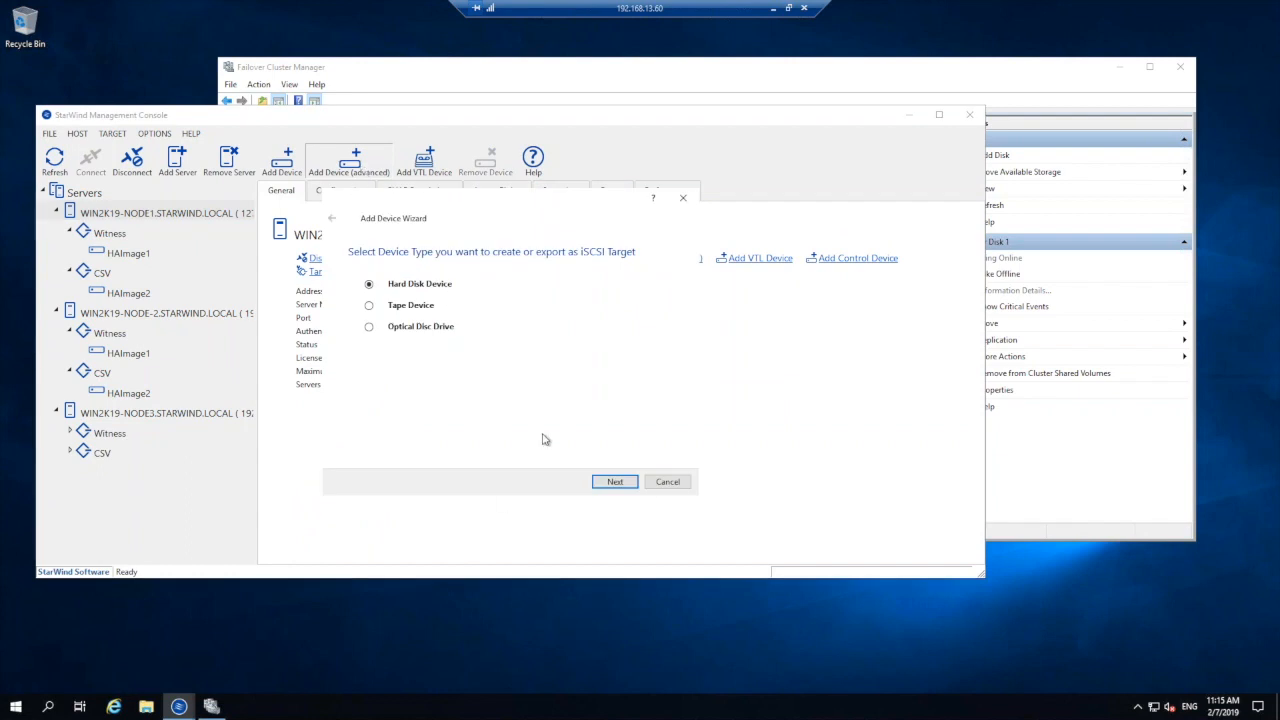
pyautogui.click(607, 484)
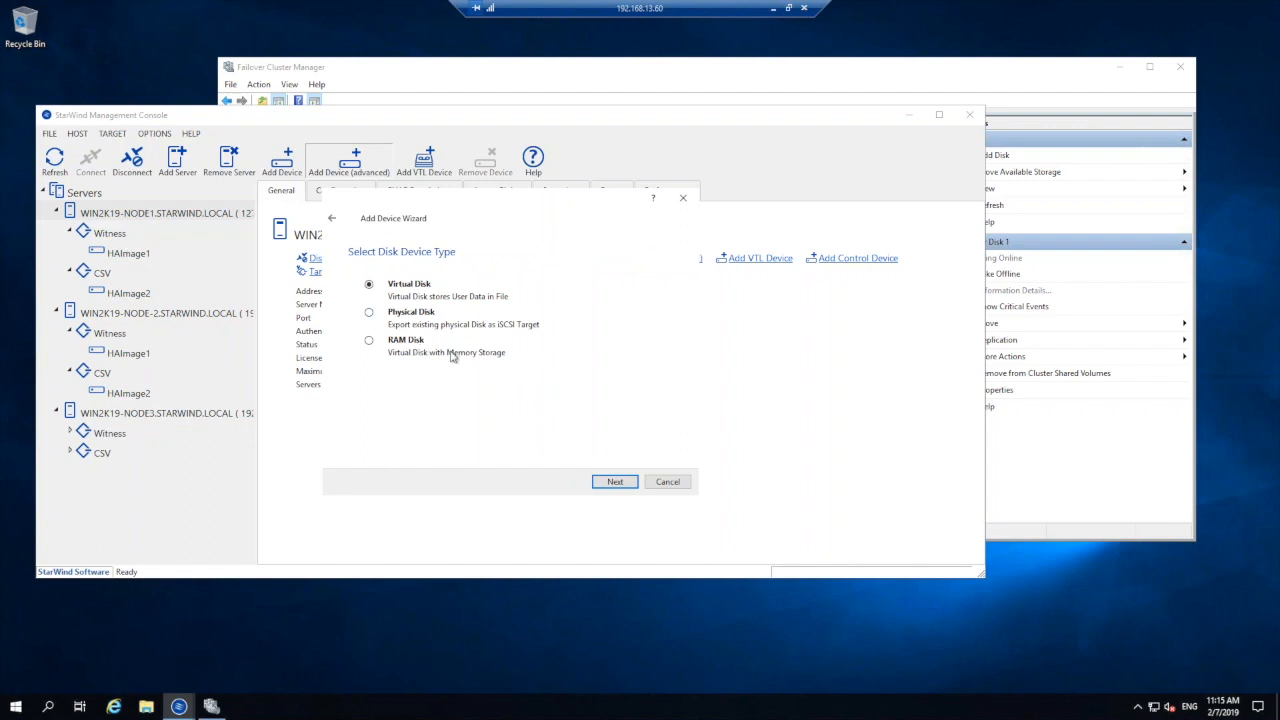
pyautogui.click(607, 482)
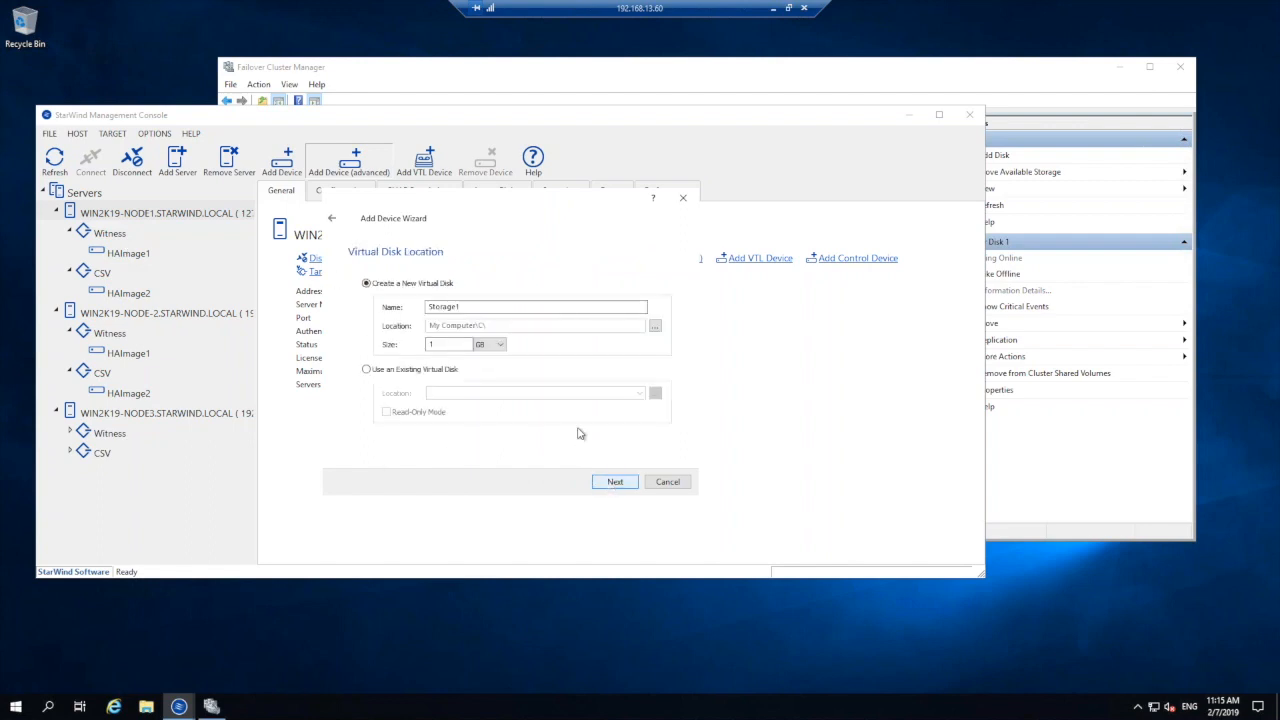
# - Define a new virtual disk named CSV2, stored on the S drive, with a size of 5 GB
pyautogui.click(466, 306)
pyautogui.moveTo(457, 309); pyautogui.dragTo(415, 311)
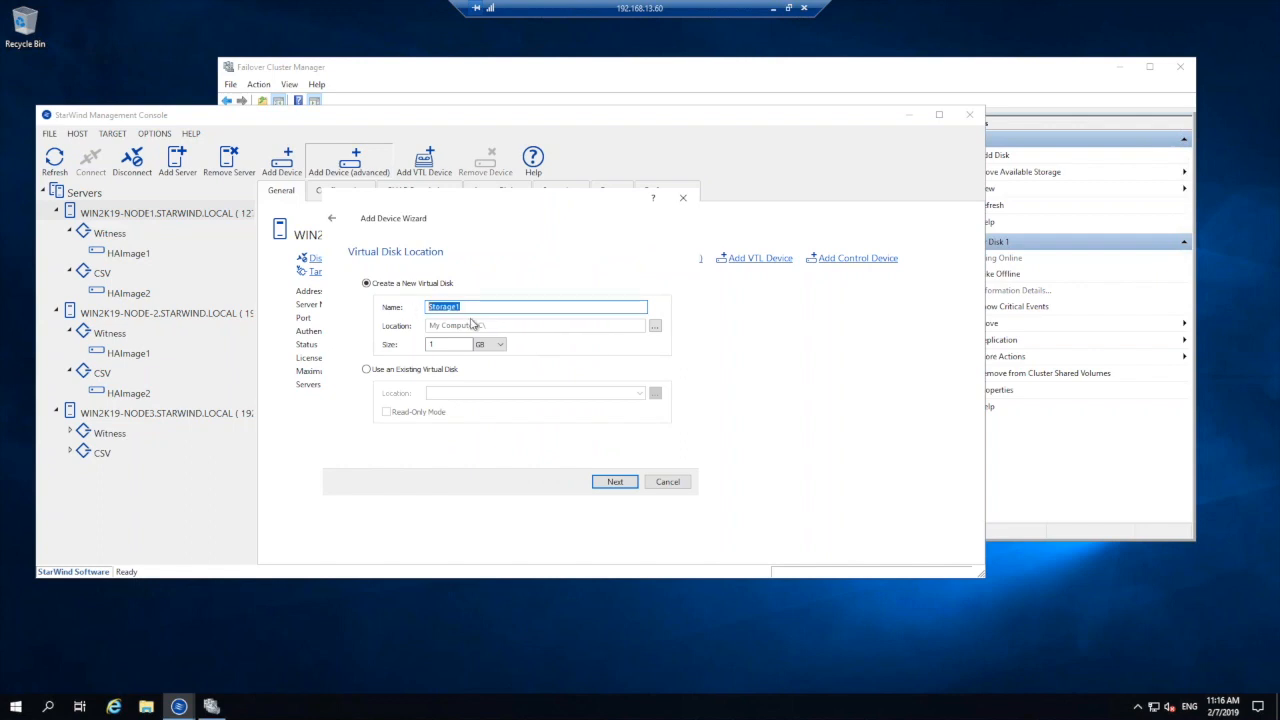
pyautogui.write('CSV2')
pyautogui.click(655, 326)
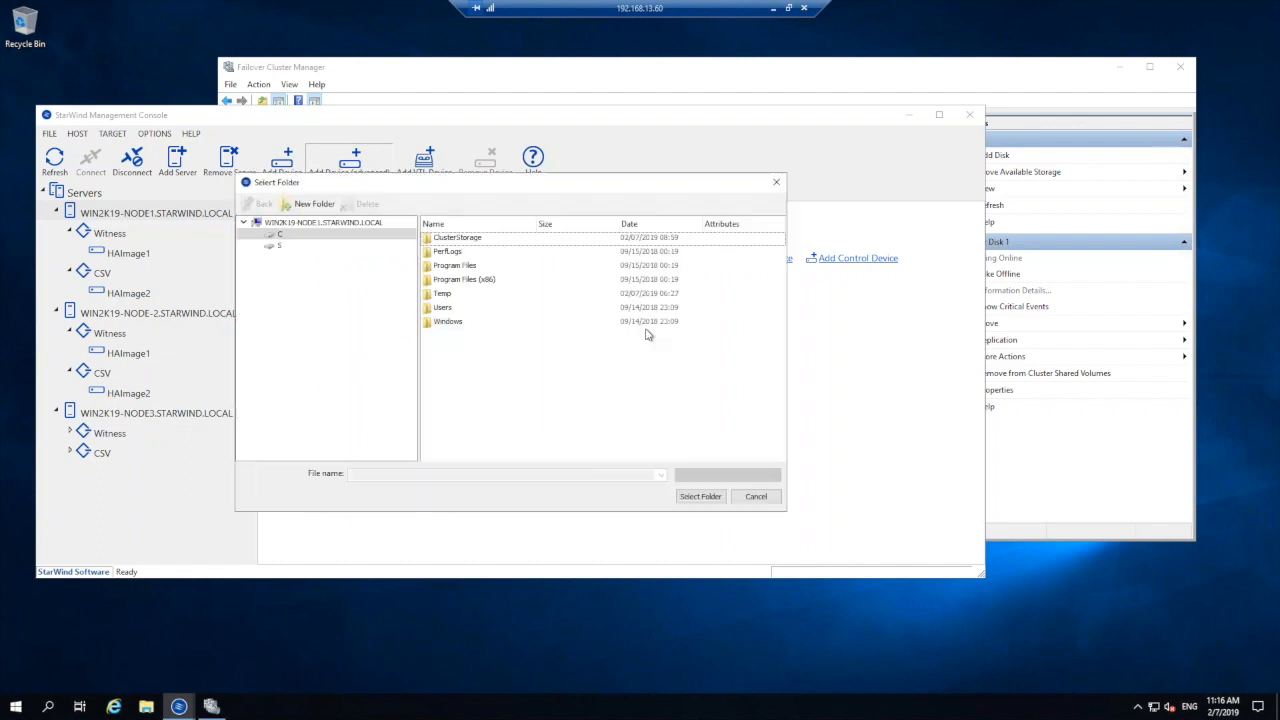
pyautogui.click(273, 248)
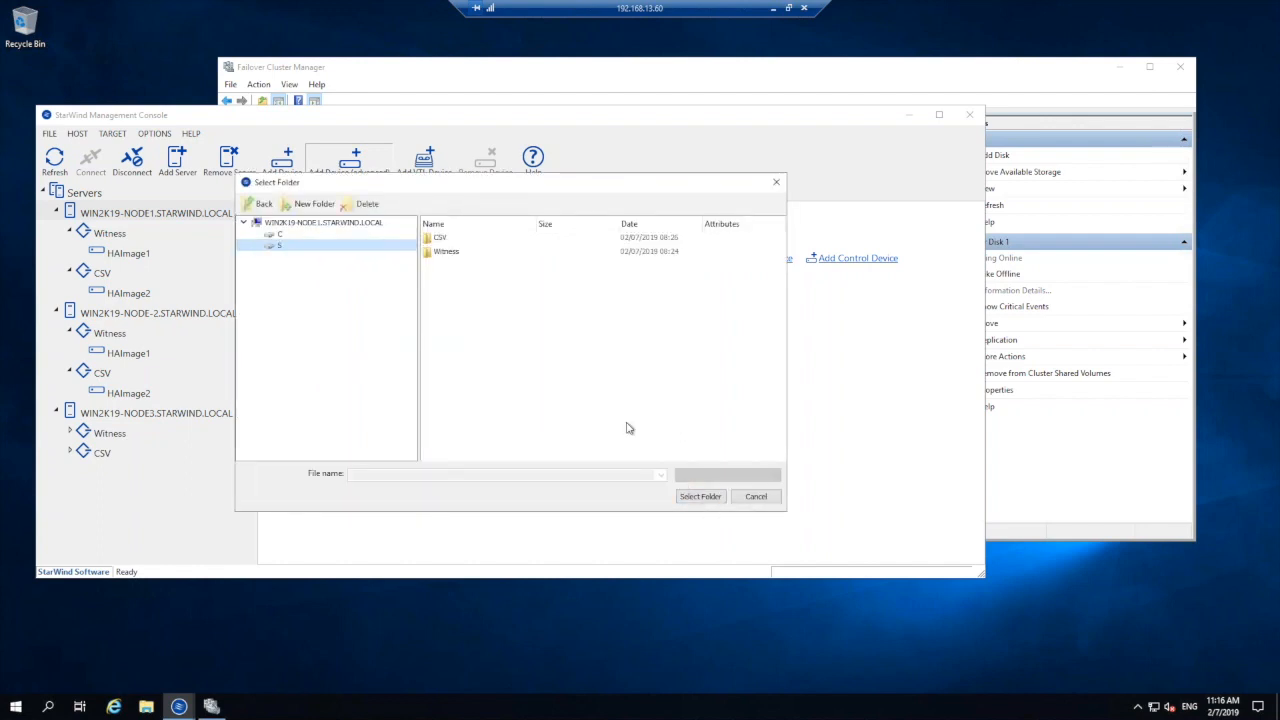
pyautogui.click(700, 496)
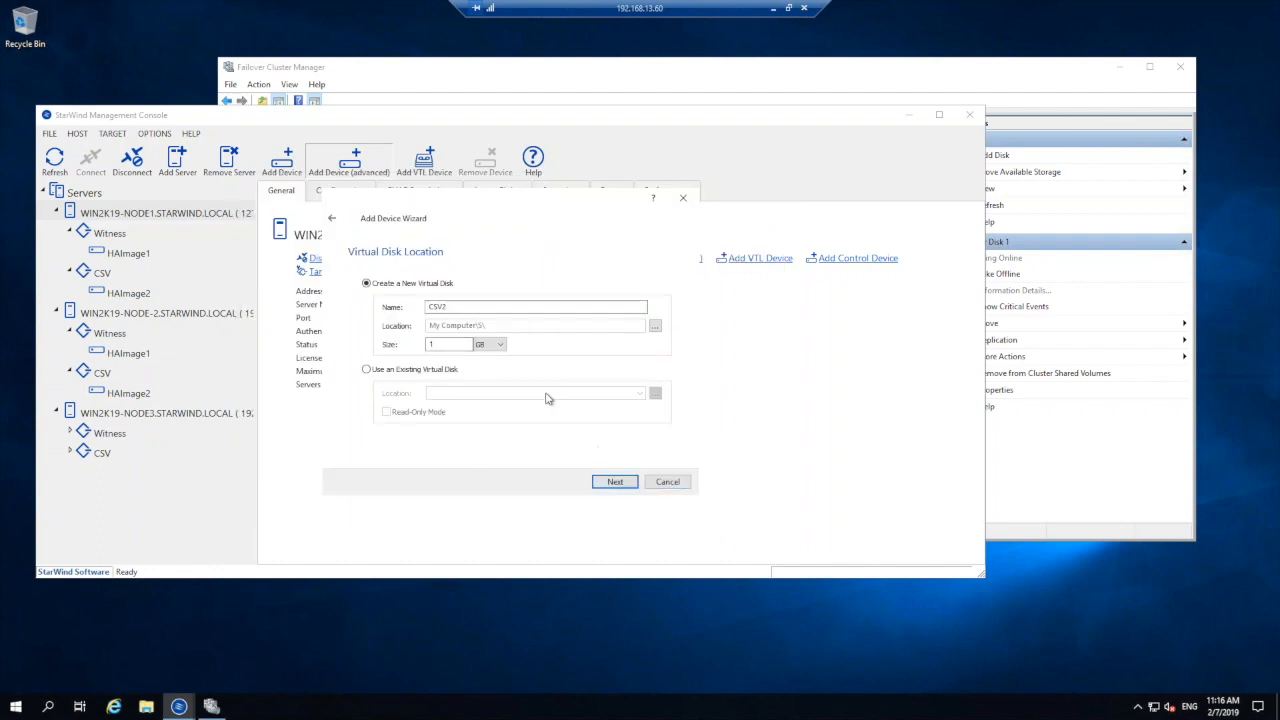
pyautogui.moveTo(455, 344); pyautogui.dragTo(419, 344)
pyautogui.write('5')
pyautogui.click(613, 483)
# - Create the device as thick-provisioned with 4096-byte sectors, no RAM cache and a new target with the alias CSV2
pyautogui.click(380, 405)
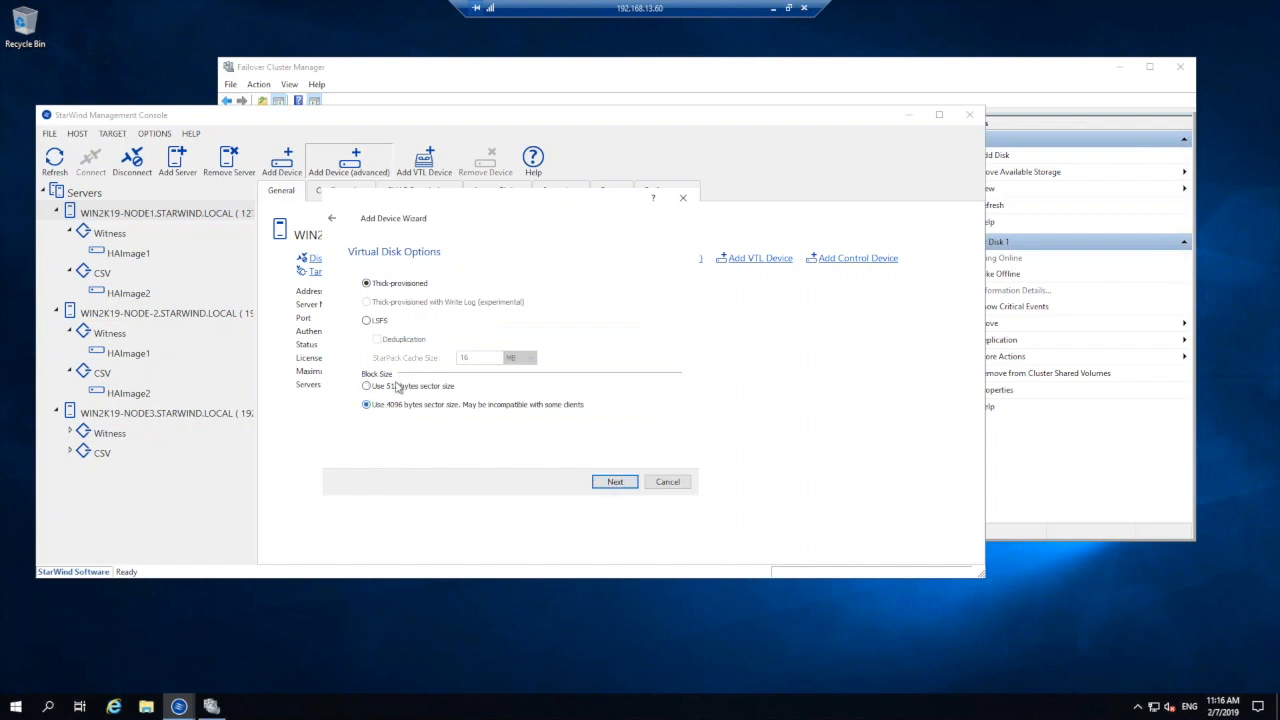
pyautogui.click(617, 484)
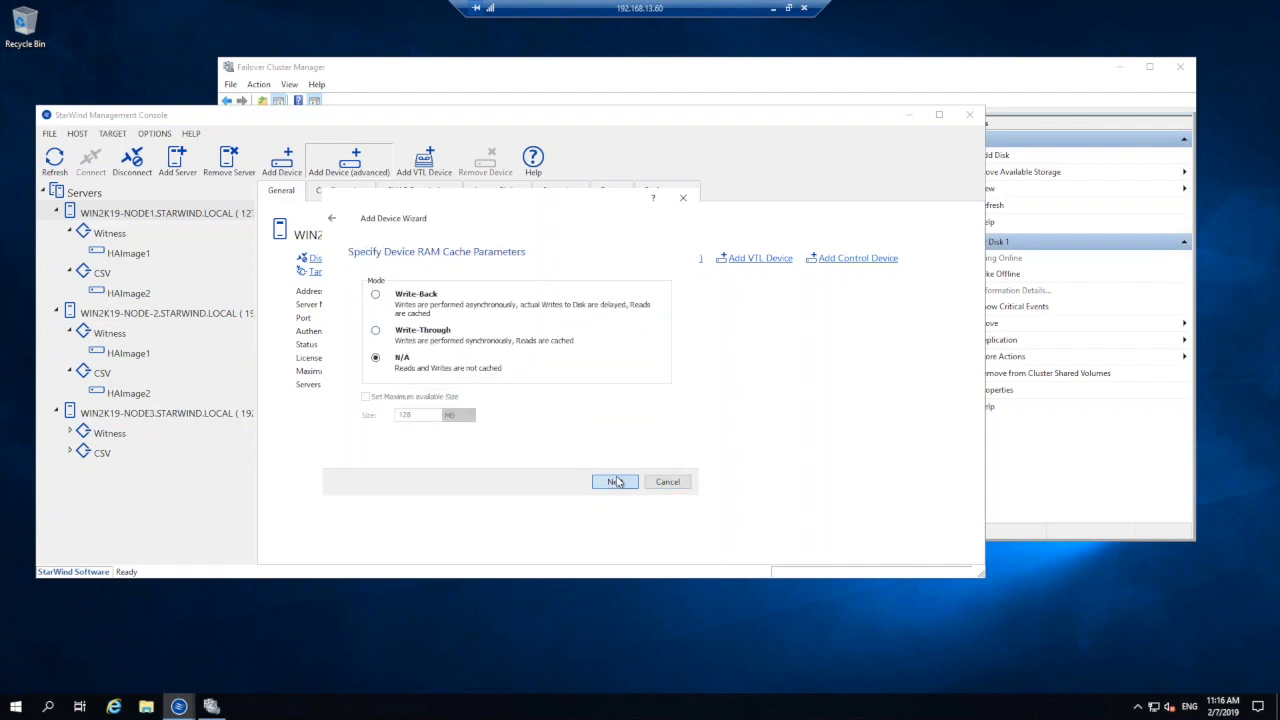
pyautogui.click(614, 483)
pyautogui.click(611, 484)
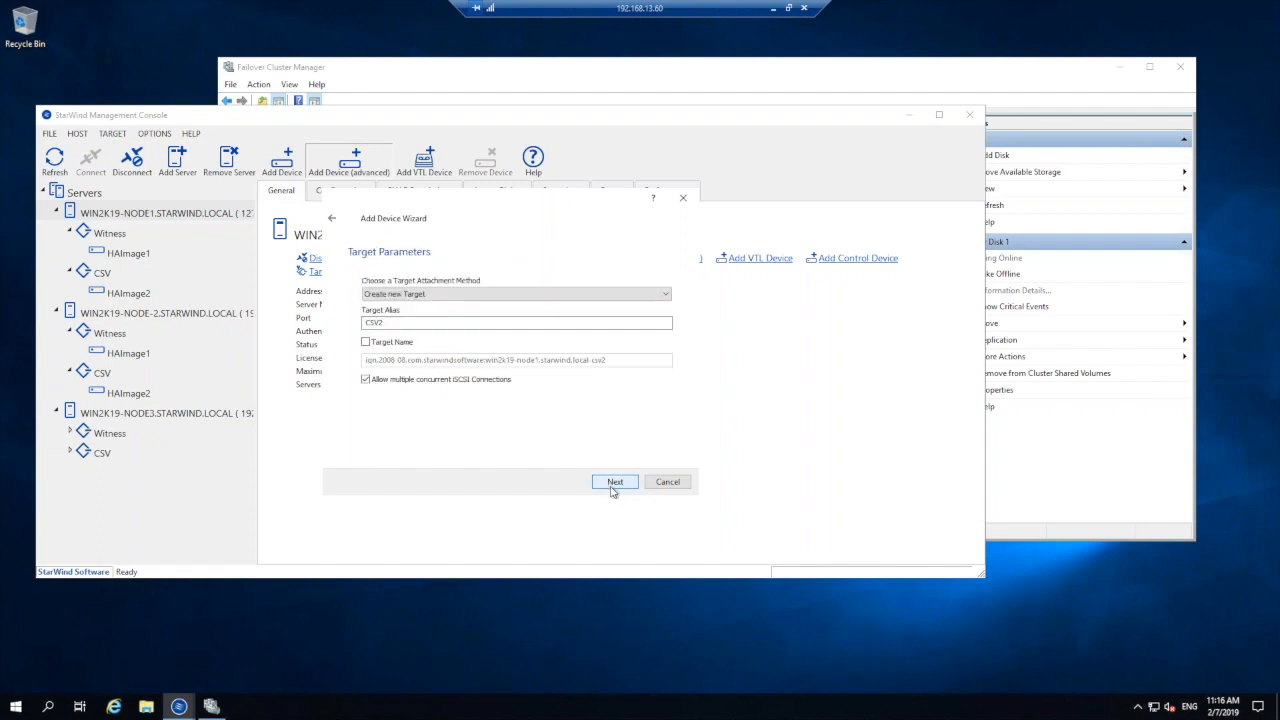
pyautogui.click(612, 483)
pyautogui.click(612, 484)
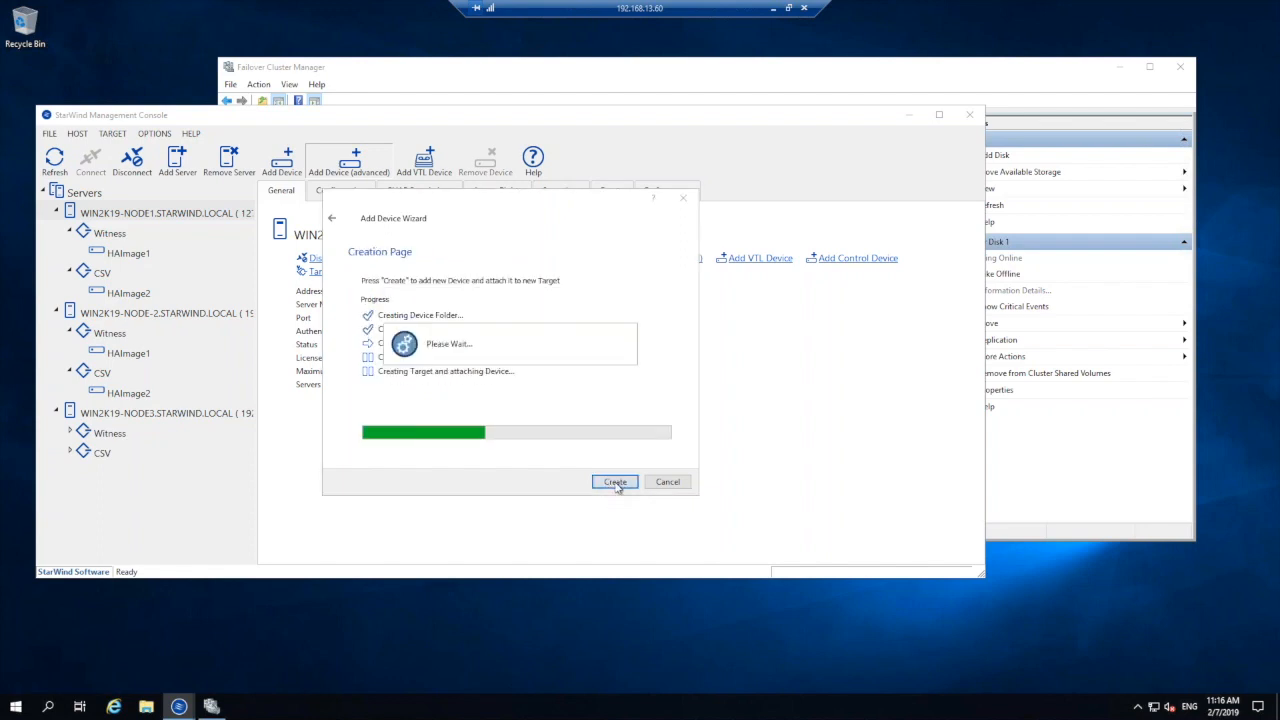
pyautogui.click(614, 486)
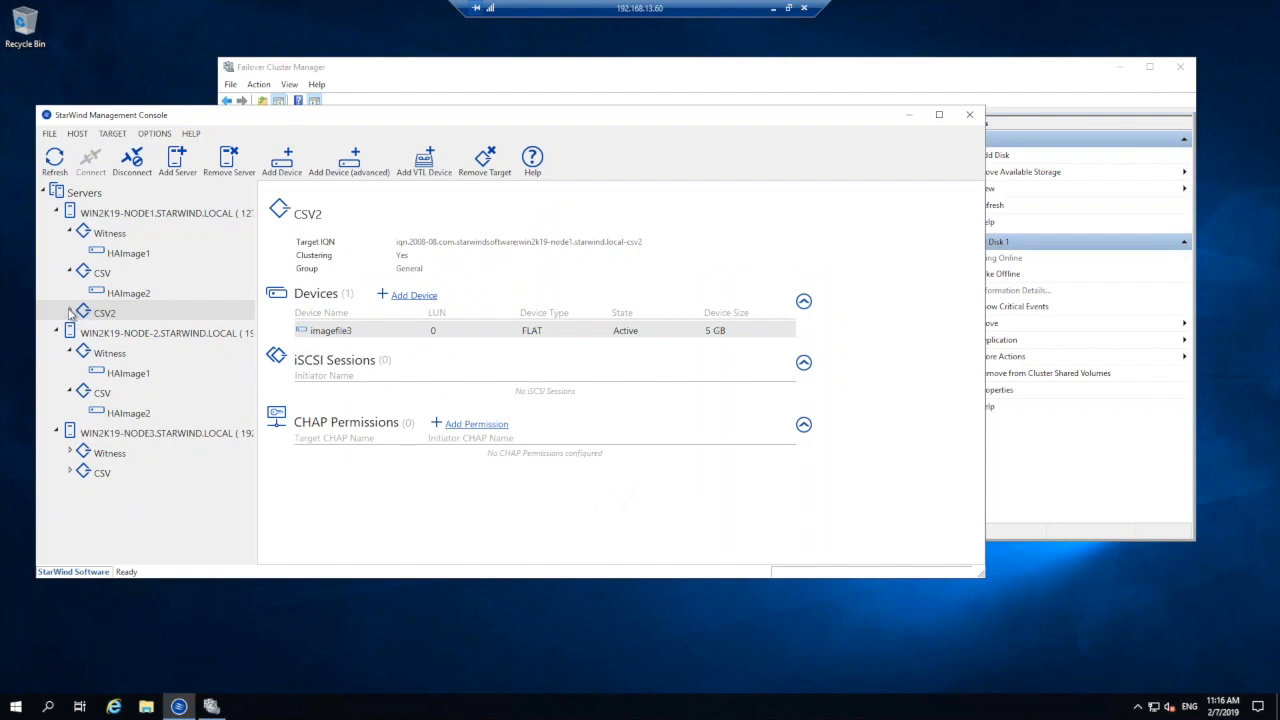
# - Add a replica for imagefile3 under CSV2 using Synchronous "Two-Way" Replication, with 192.168.13.61 as the partner host on port 3261
pyautogui.click(70, 313)
pyautogui.click(112, 336)
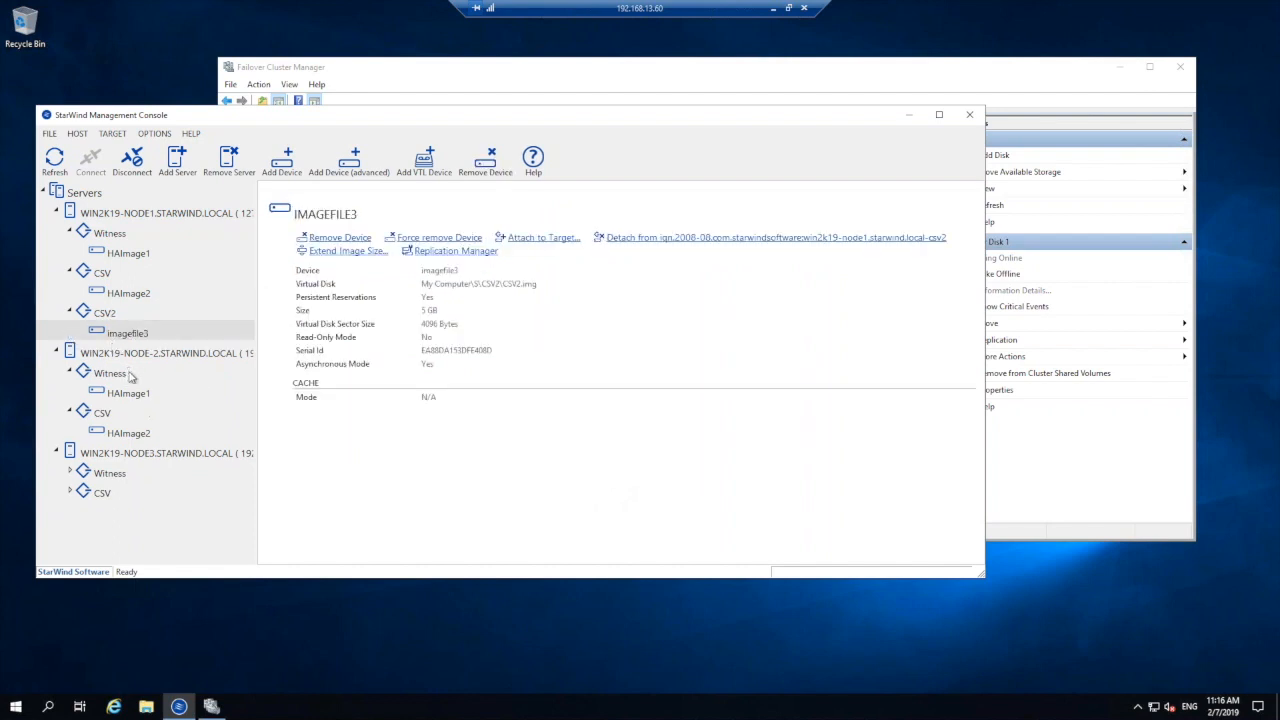
pyautogui.rightClick(126, 330)
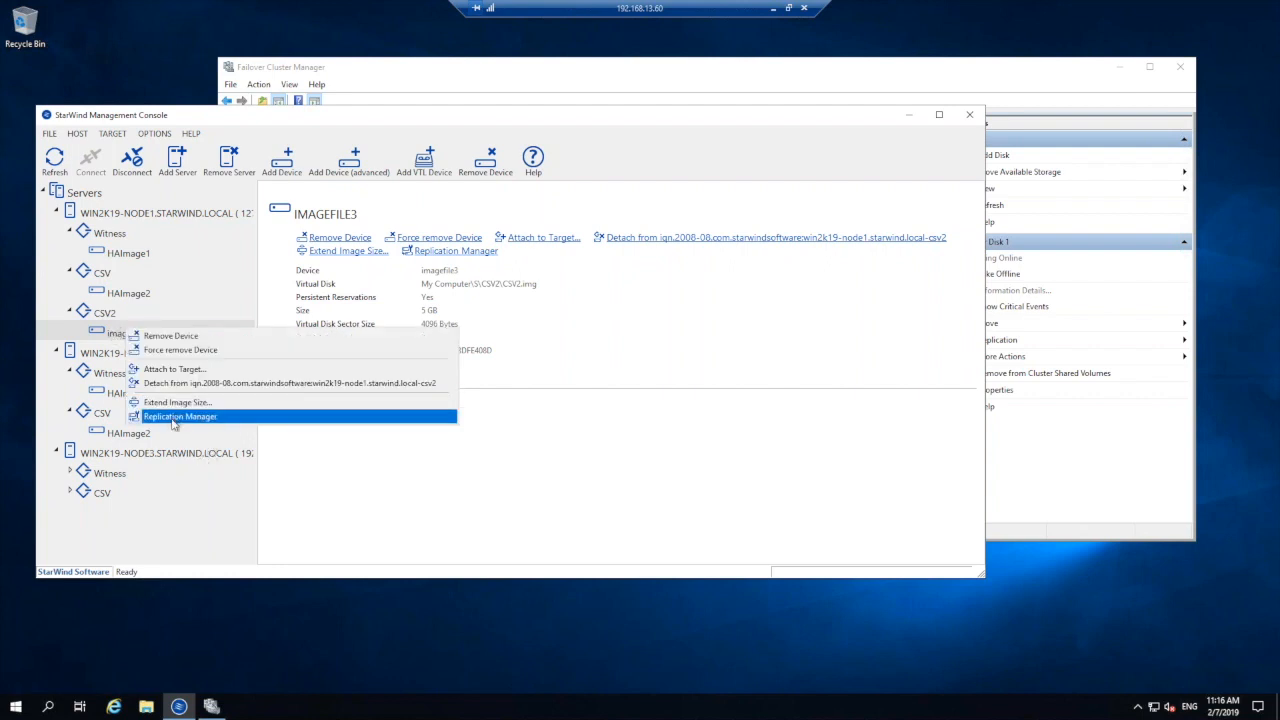
pyautogui.click(174, 417)
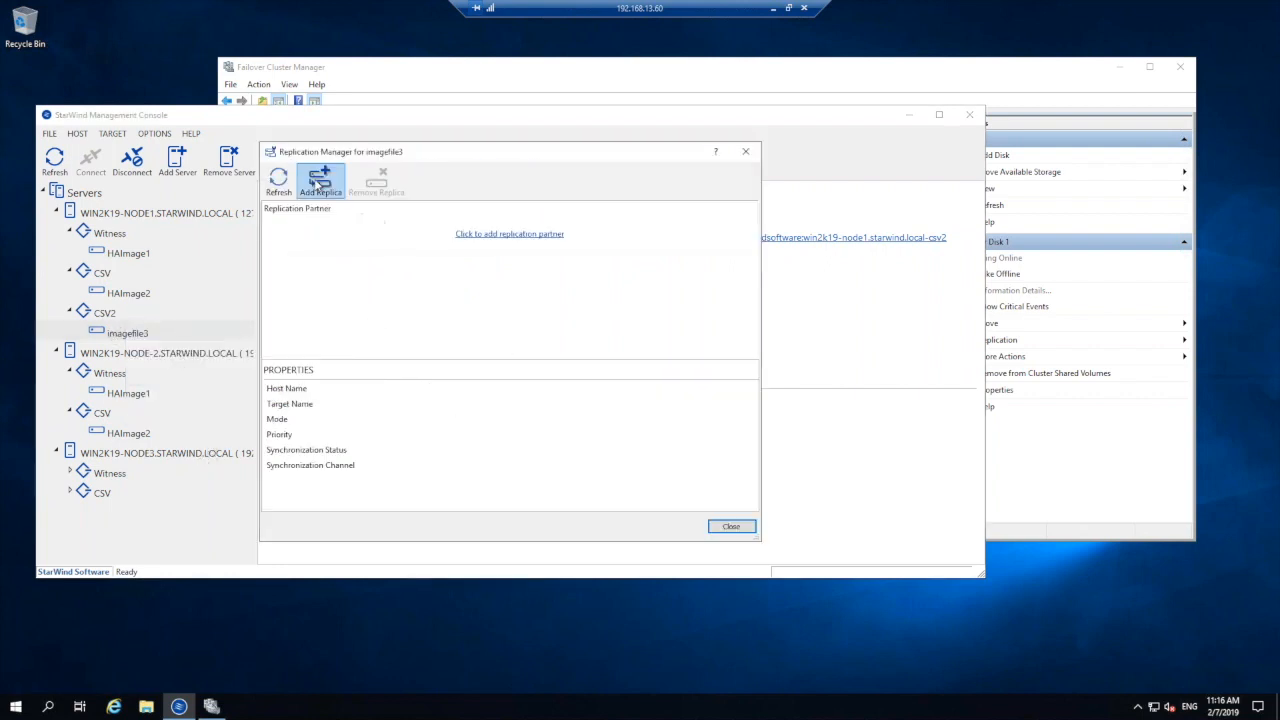
pyautogui.click(321, 183)
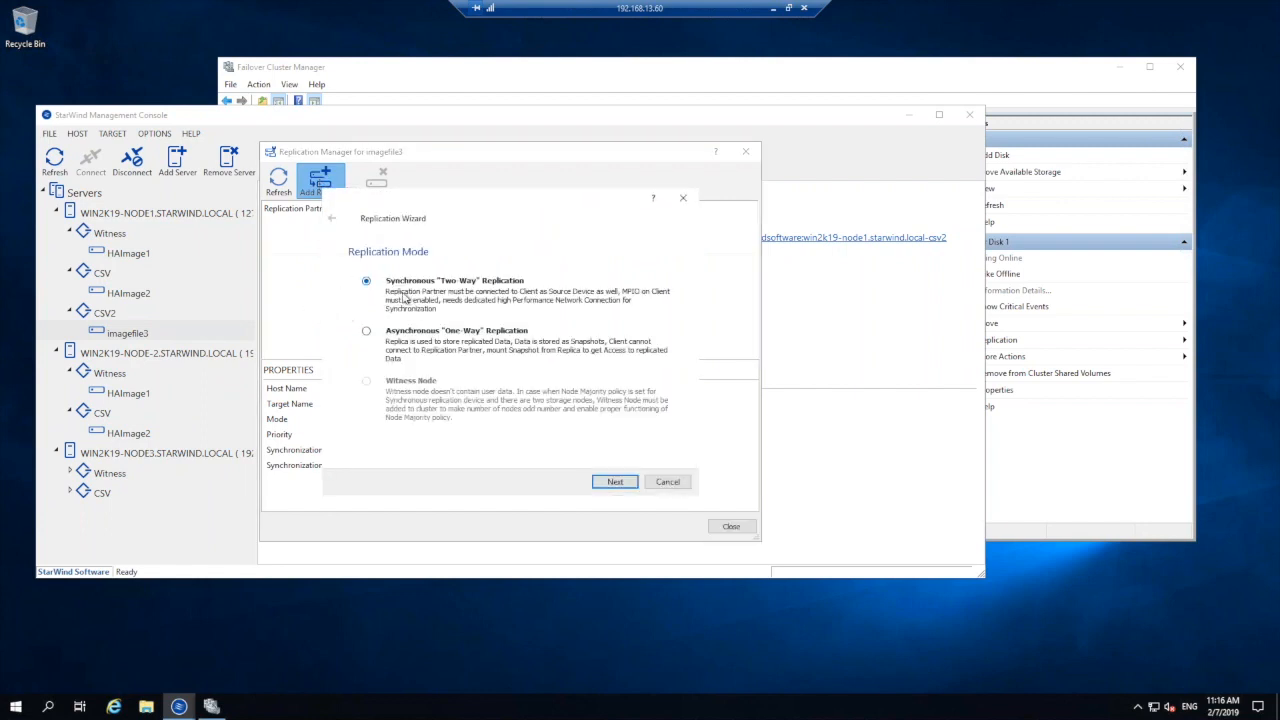
pyautogui.click(608, 482)
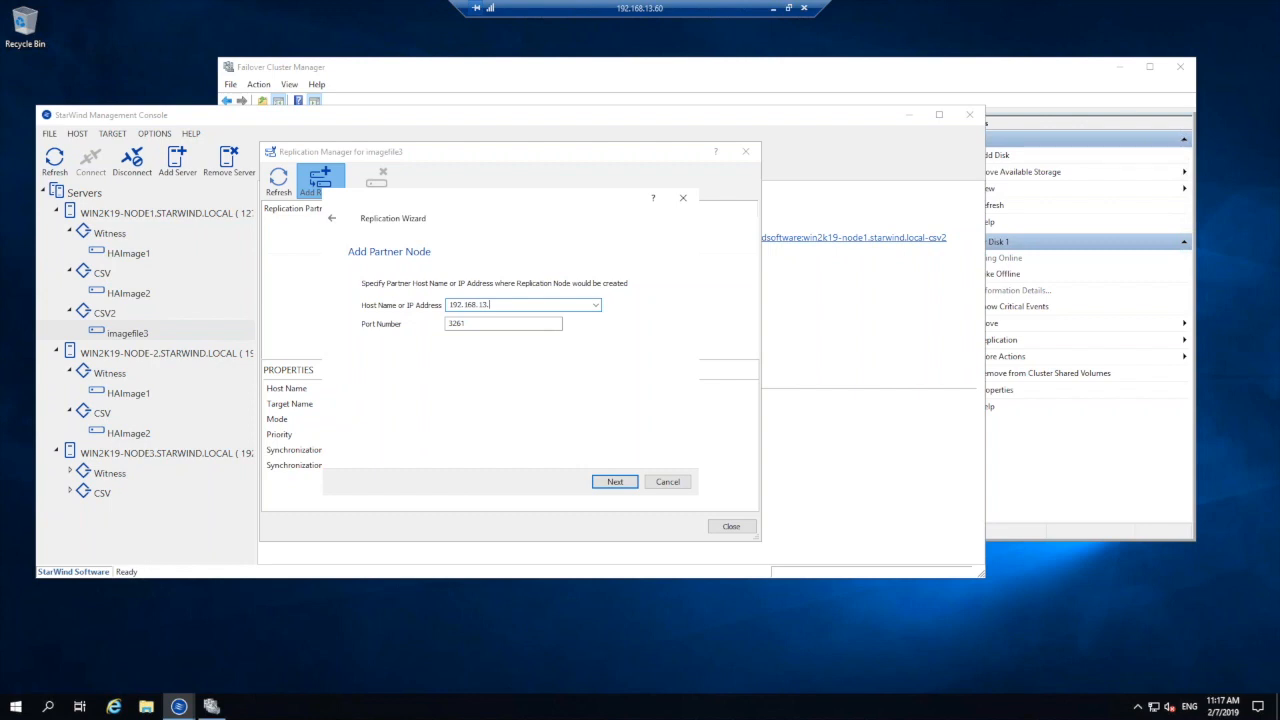
pyautogui.click(609, 482)
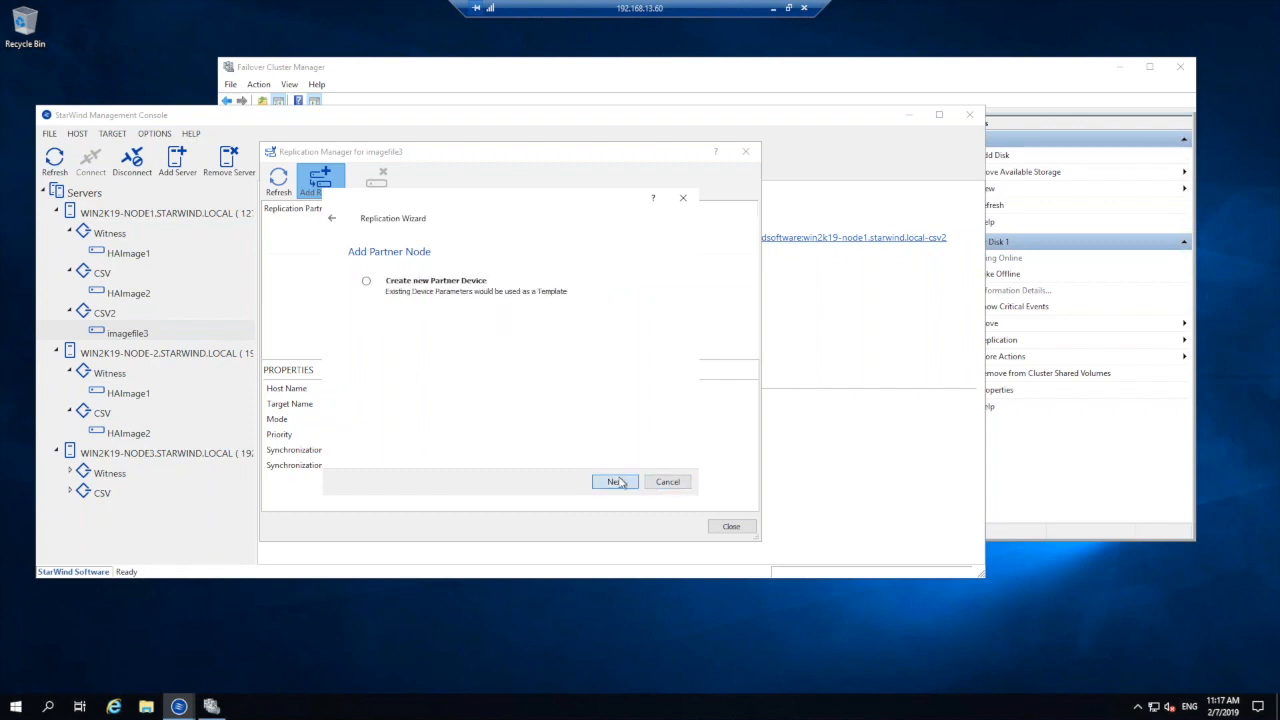
pyautogui.click(614, 482)
# - Go back to the failover strategy of the replica and set it to Node Majority
pyautogui.click(331, 218)
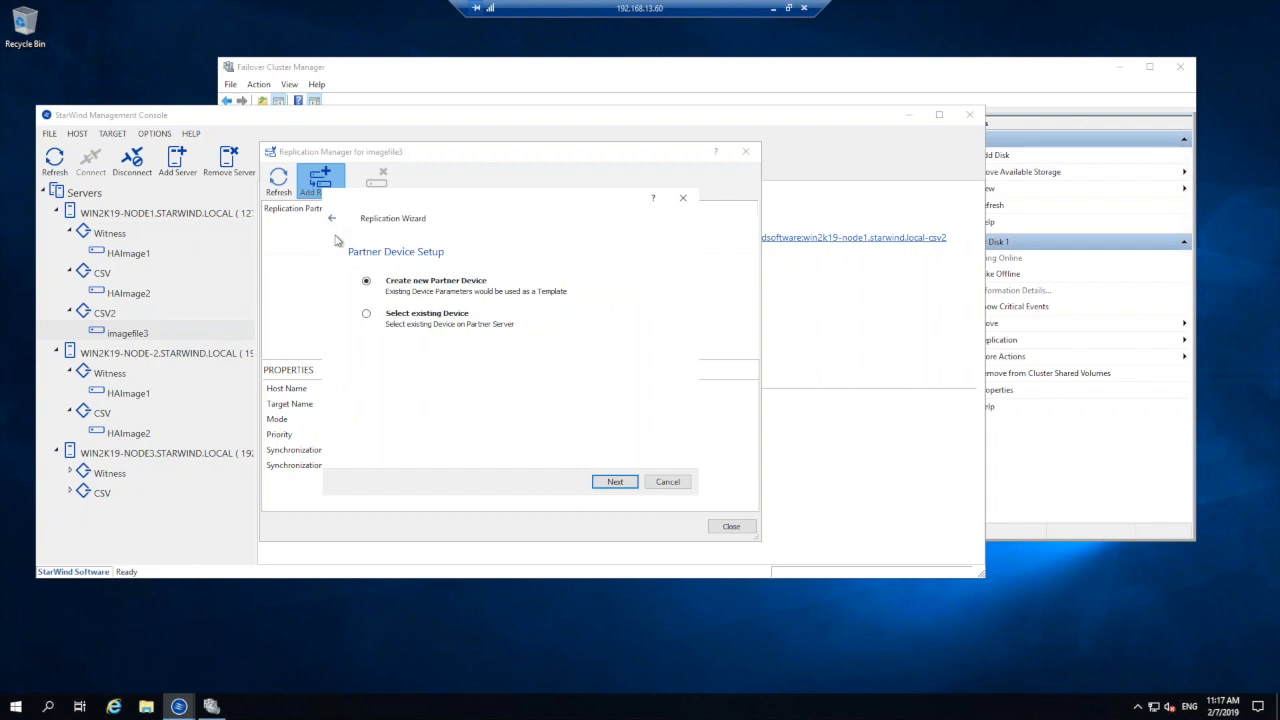
pyautogui.click(330, 219)
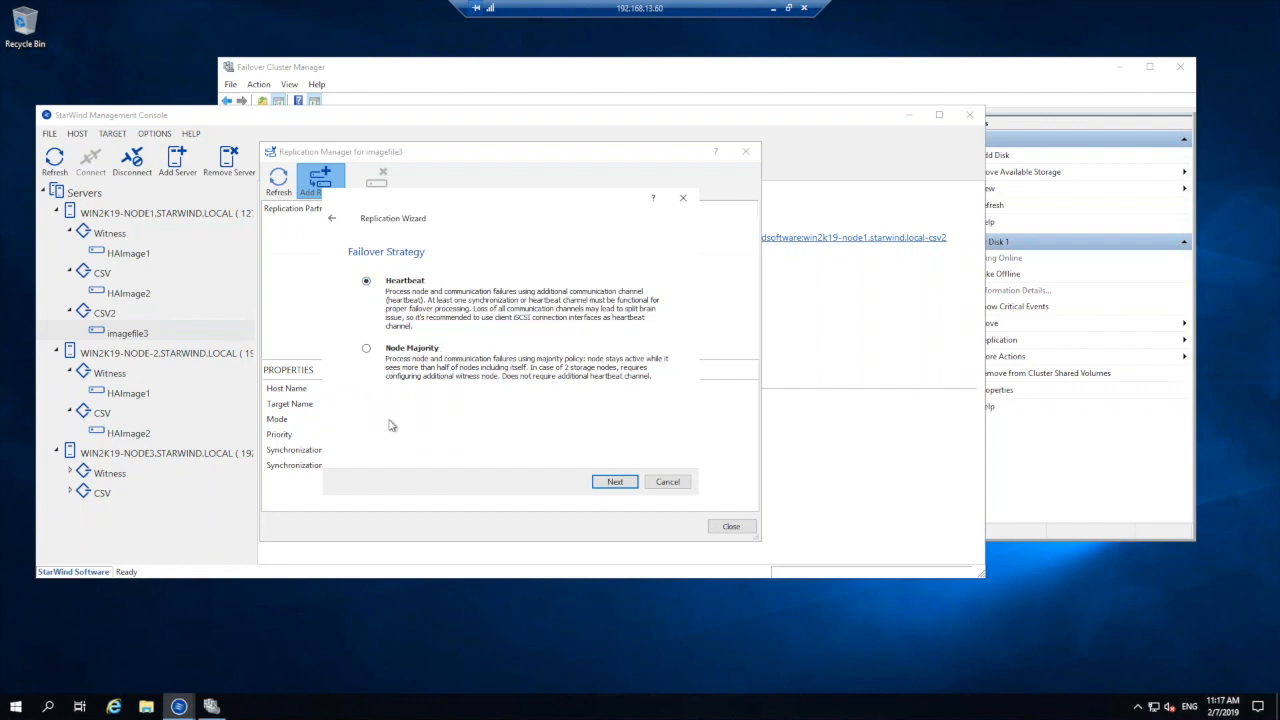
pyautogui.click(368, 349)
pyautogui.click(626, 494)
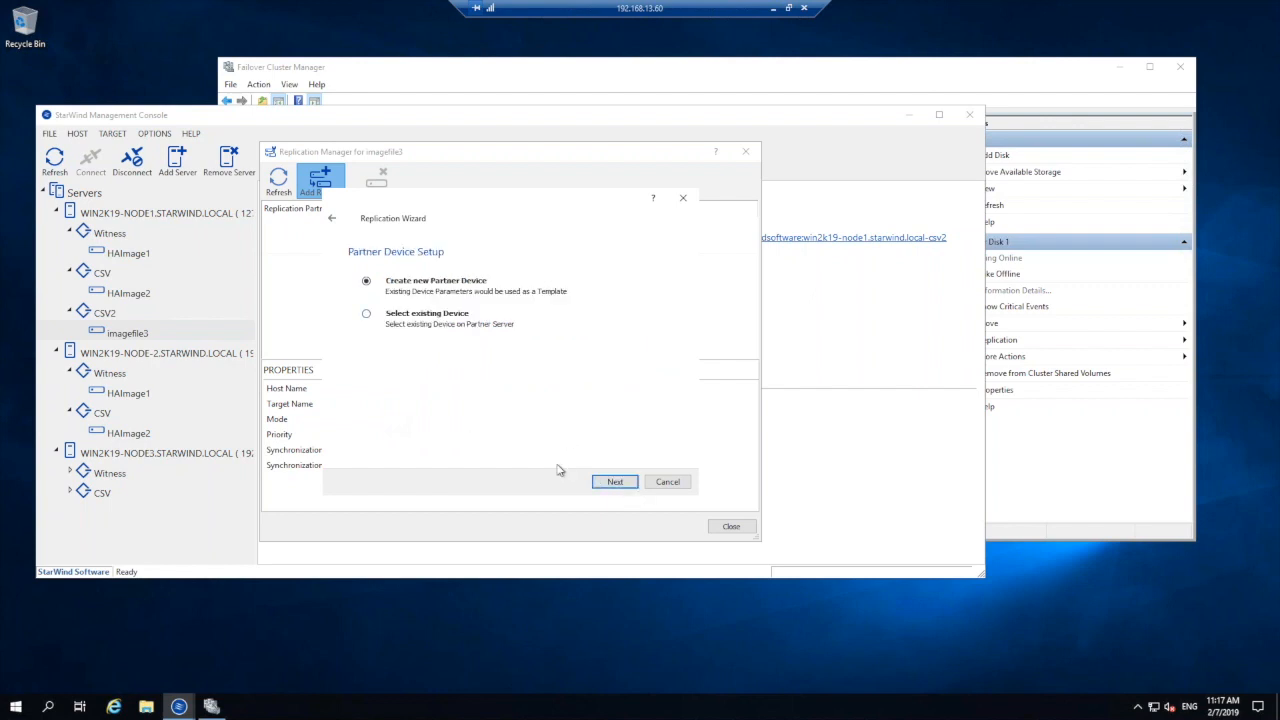
# - Choose to create a new partner device and place it on the partner's S drive
pyautogui.click(618, 484)
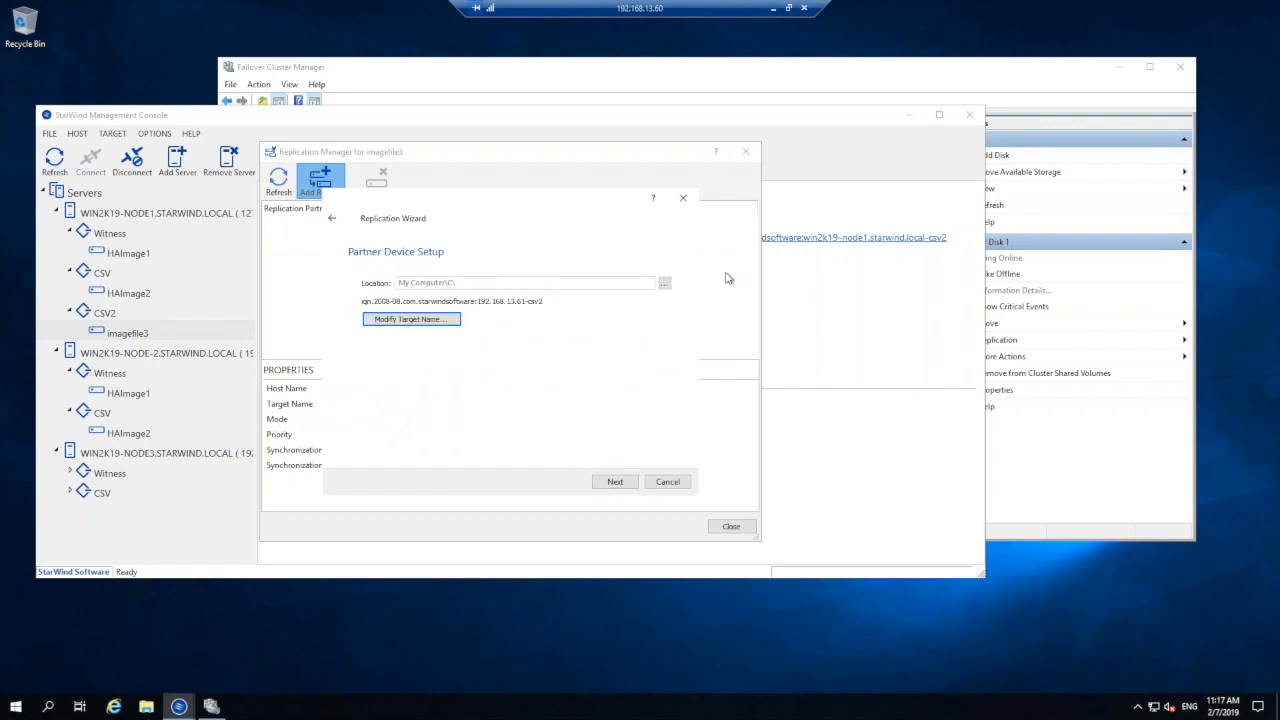
pyautogui.click(666, 285)
pyautogui.click(280, 247)
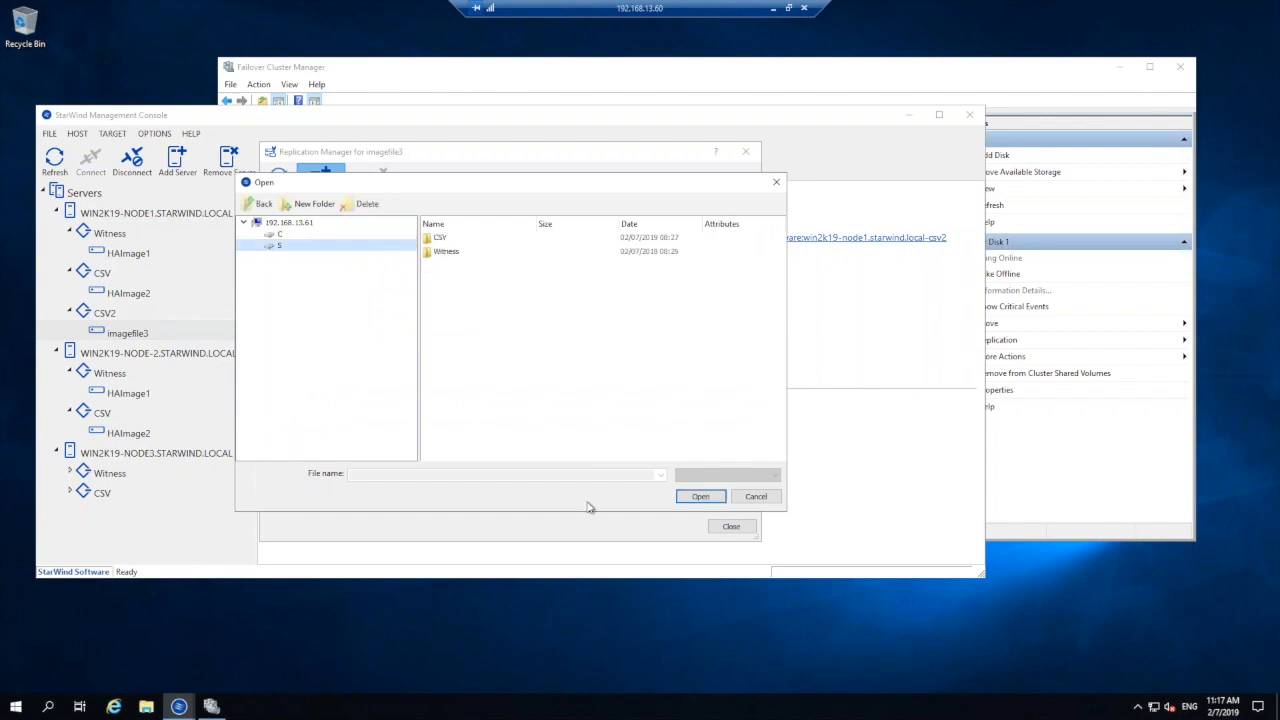
pyautogui.click(700, 496)
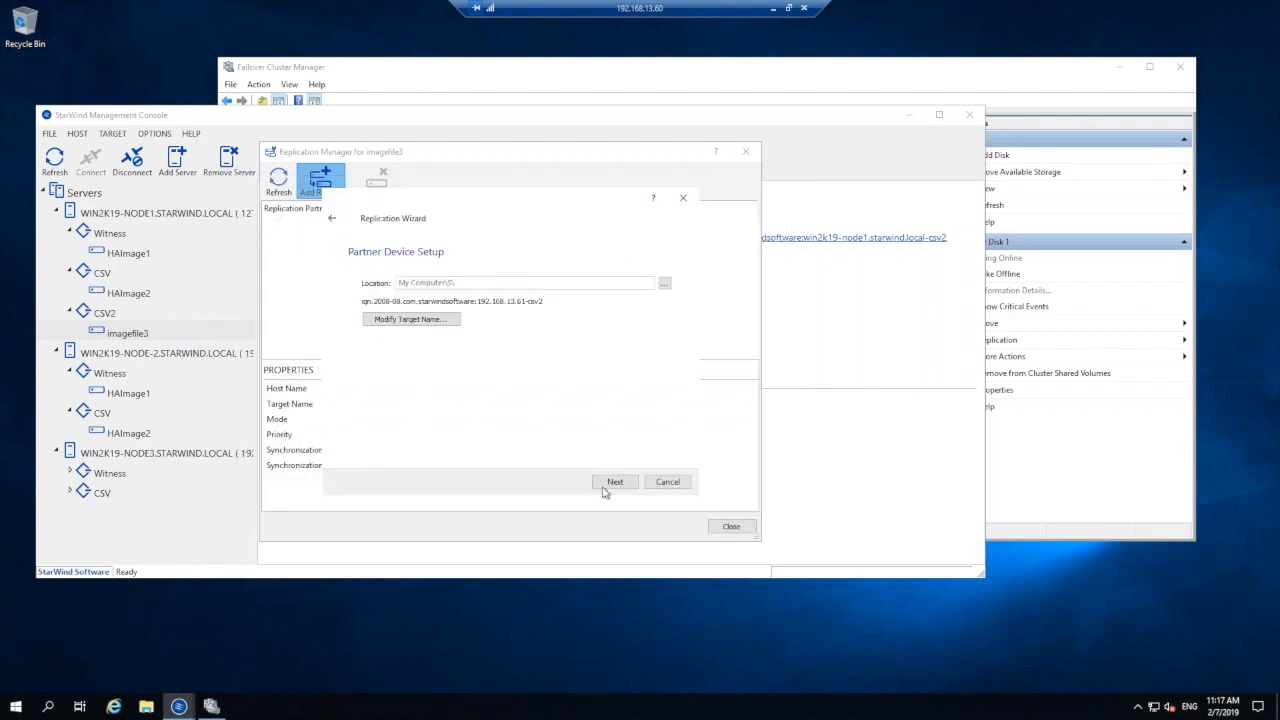
pyautogui.click(615, 482)
# - Assign the 71.71.72.1 and 71.71.72.2 interfaces as the Synchronization and Heartbeat channel between the two nodes
pyautogui.click(438, 370)
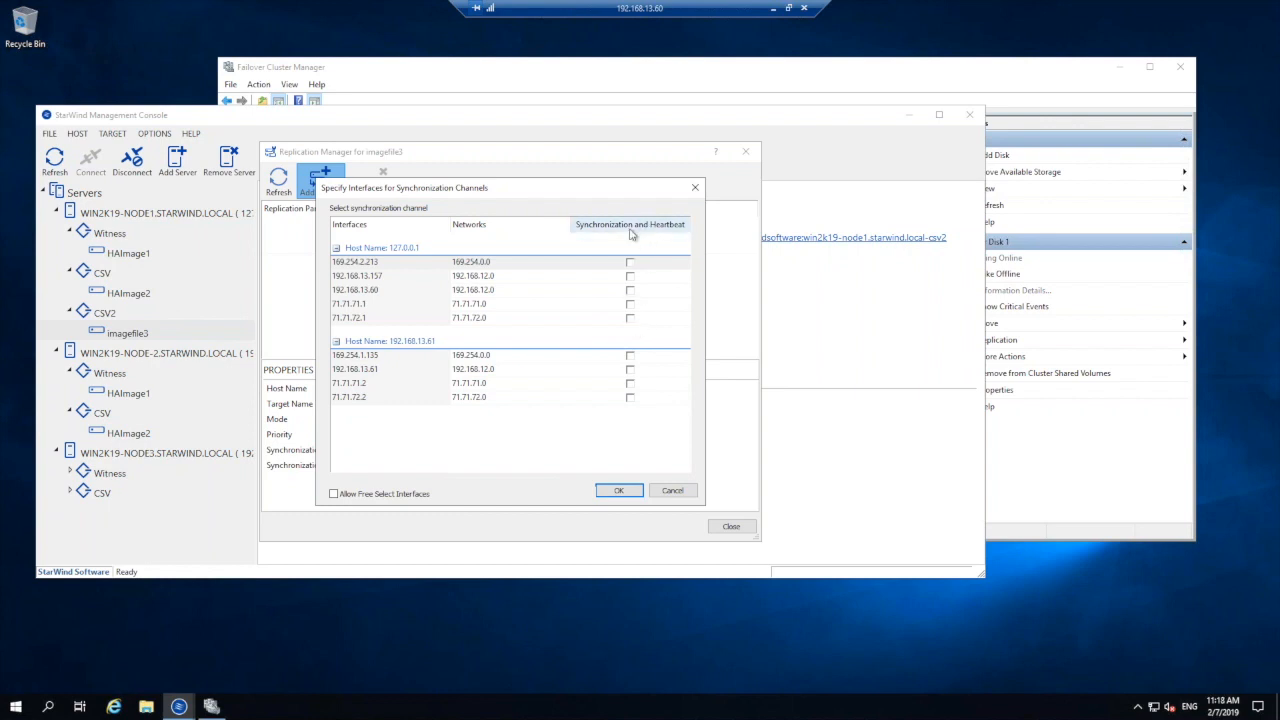
pyautogui.click(630, 318)
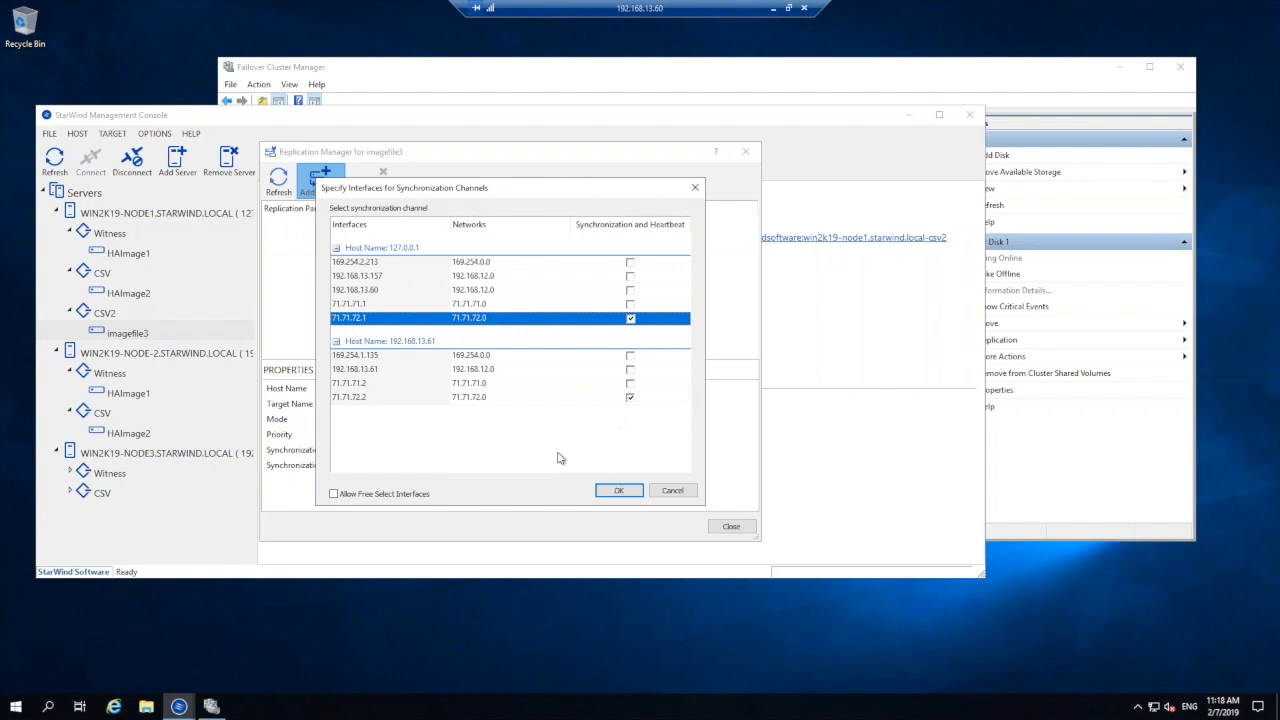
pyautogui.click(613, 490)
pyautogui.click(615, 482)
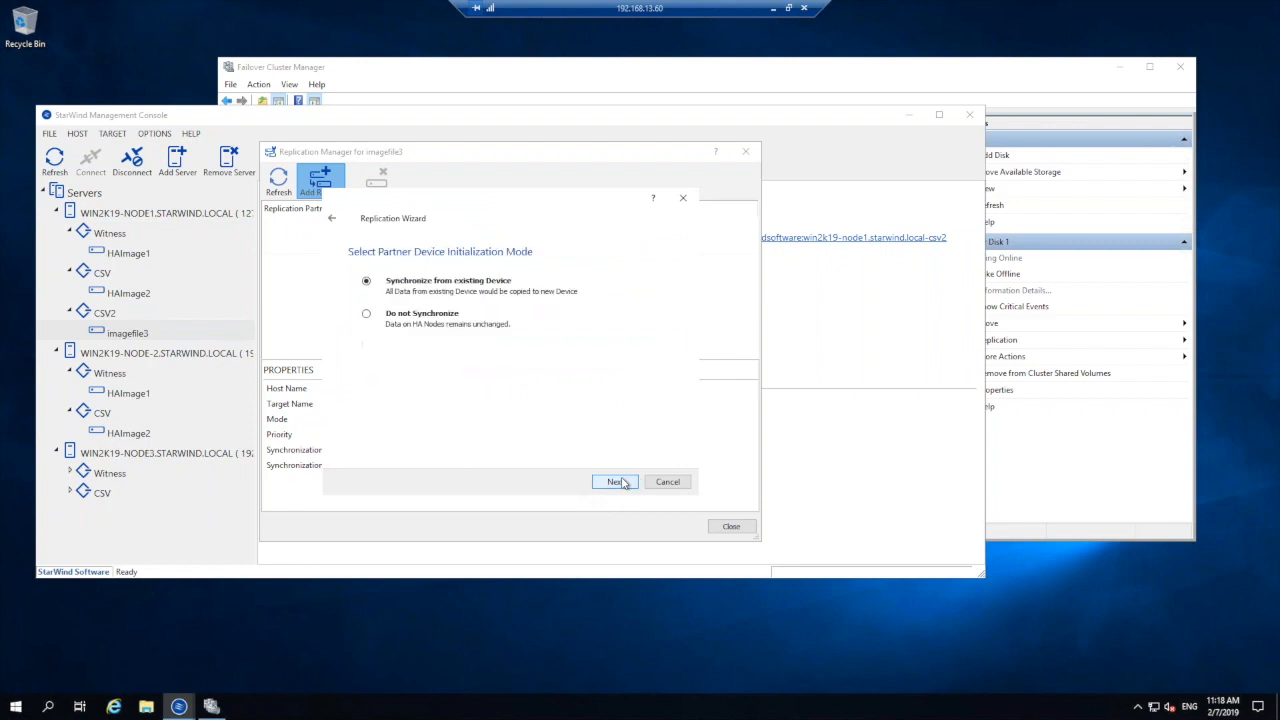
# - Set the partner initialization mode to Do not Synchronize, accept the data-loss warning and finish creating the replica
pyautogui.click(367, 314)
pyautogui.click(607, 483)
pyautogui.click(332, 358)
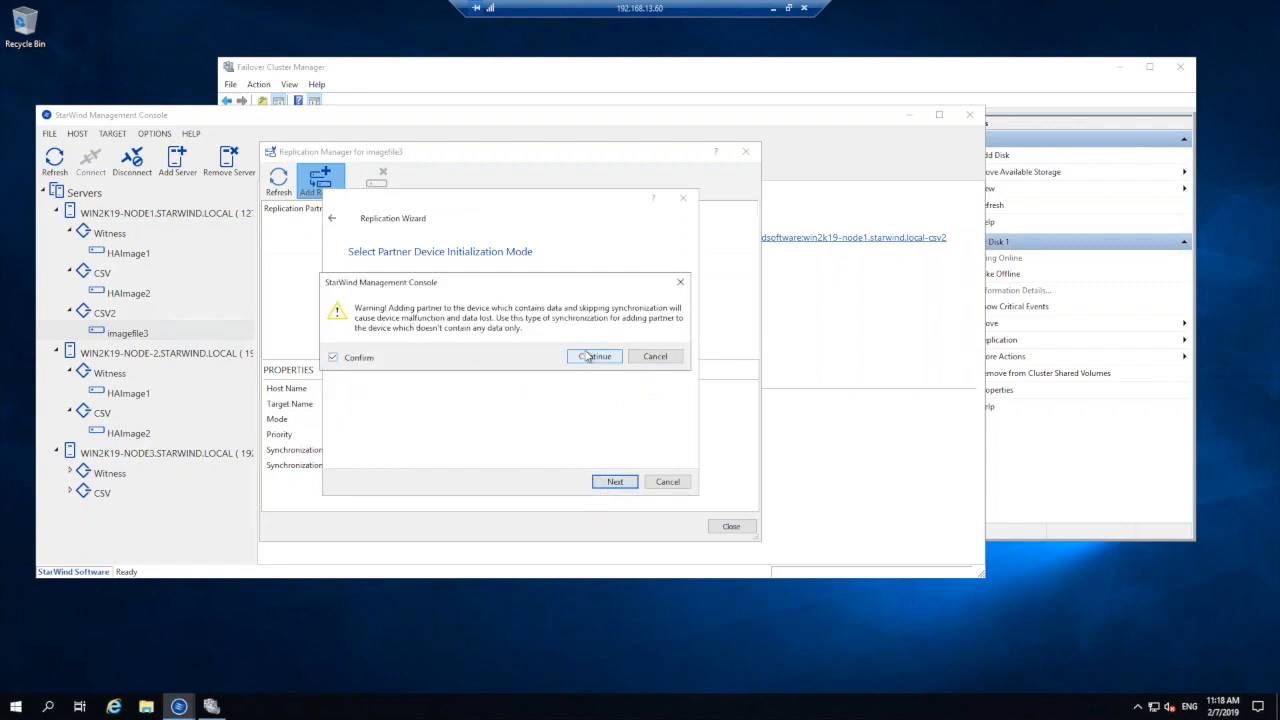
pyautogui.click(592, 357)
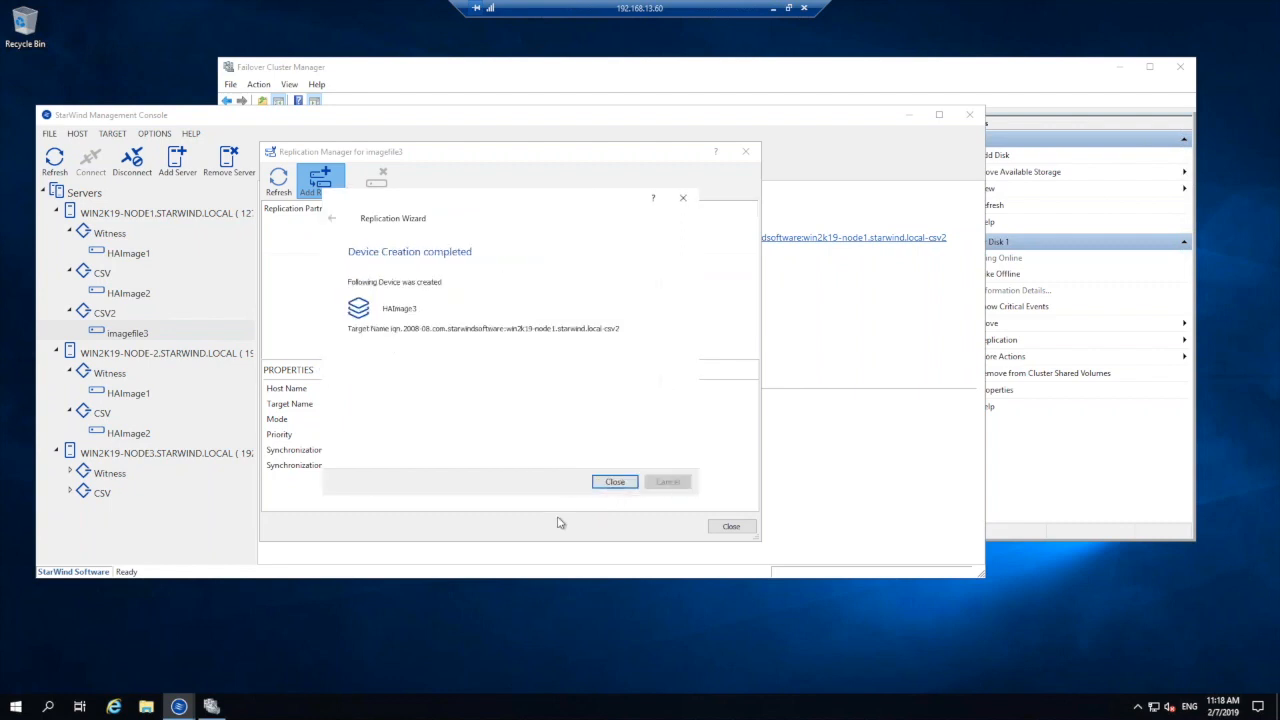
pyautogui.click(615, 482)
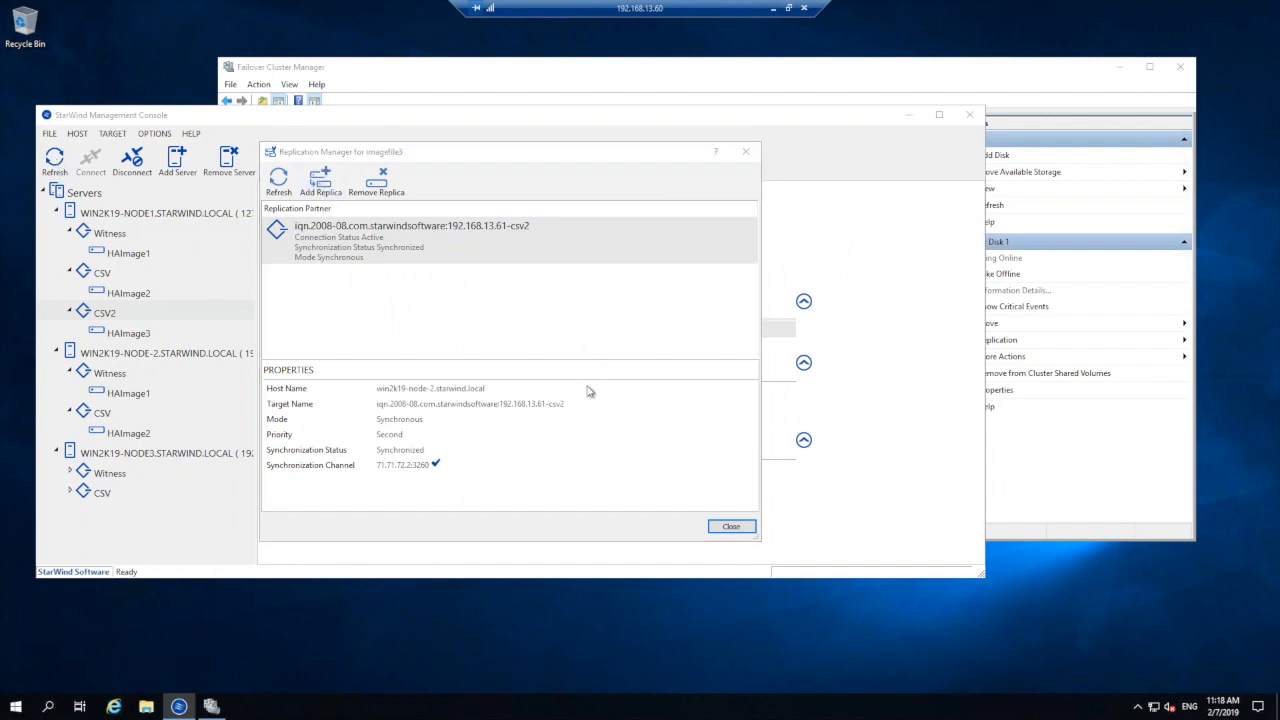
# - Leave the replication manager and examine the properties of CSV2's HAImage3 device on node 2 and node 1
pyautogui.click(742, 523)
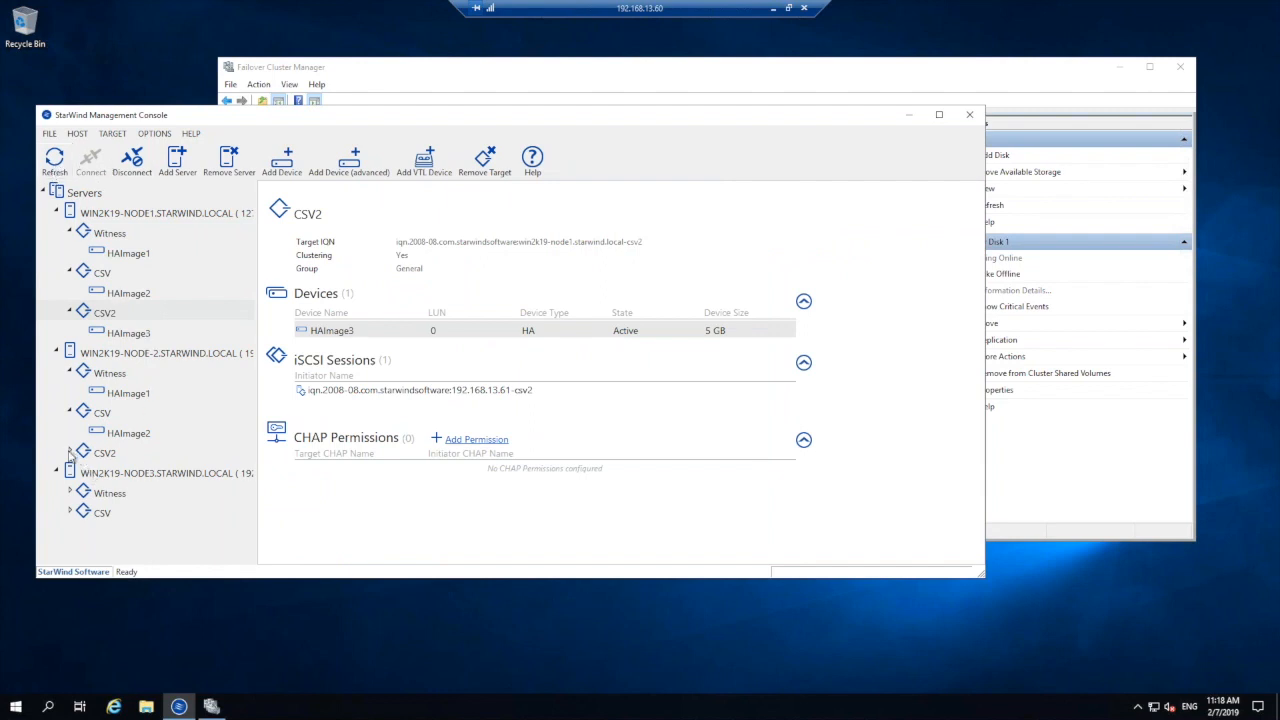
pyautogui.click(69, 452)
pyautogui.click(146, 476)
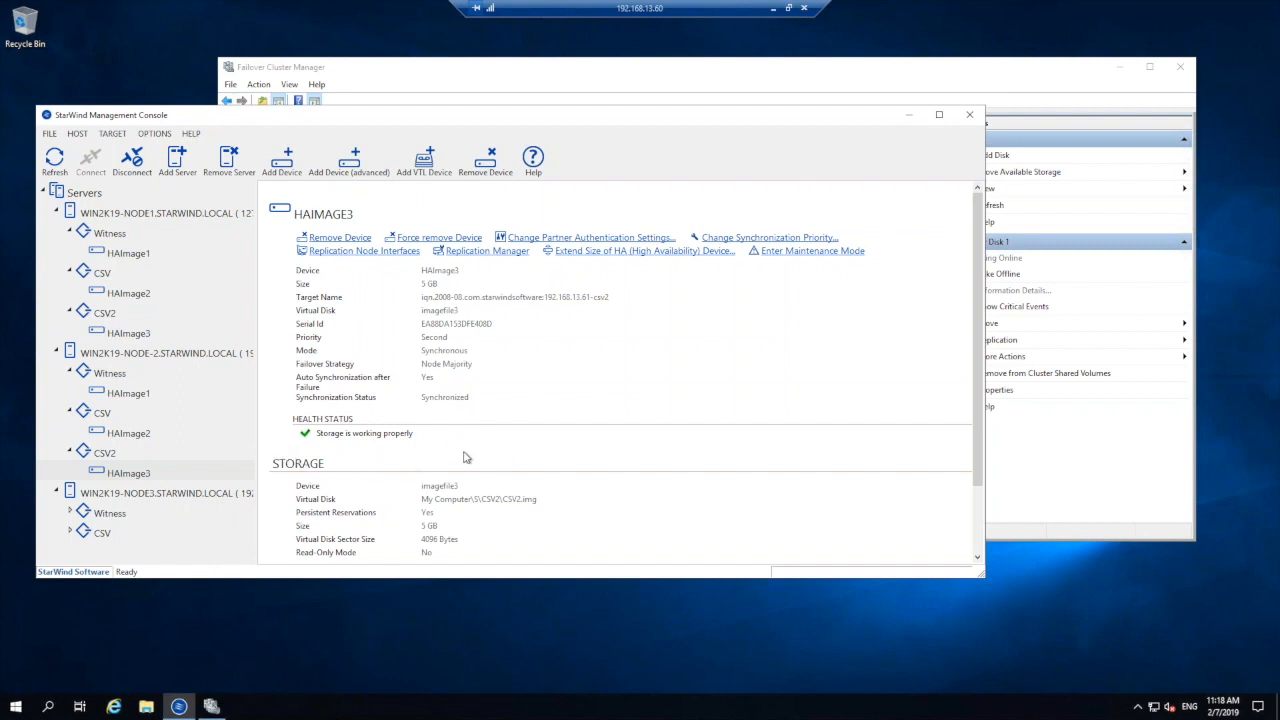
pyautogui.click(233, 499)
pyautogui.click(90, 468)
pyautogui.click(122, 493)
pyautogui.click(114, 458)
pyautogui.click(131, 476)
pyautogui.click(118, 331)
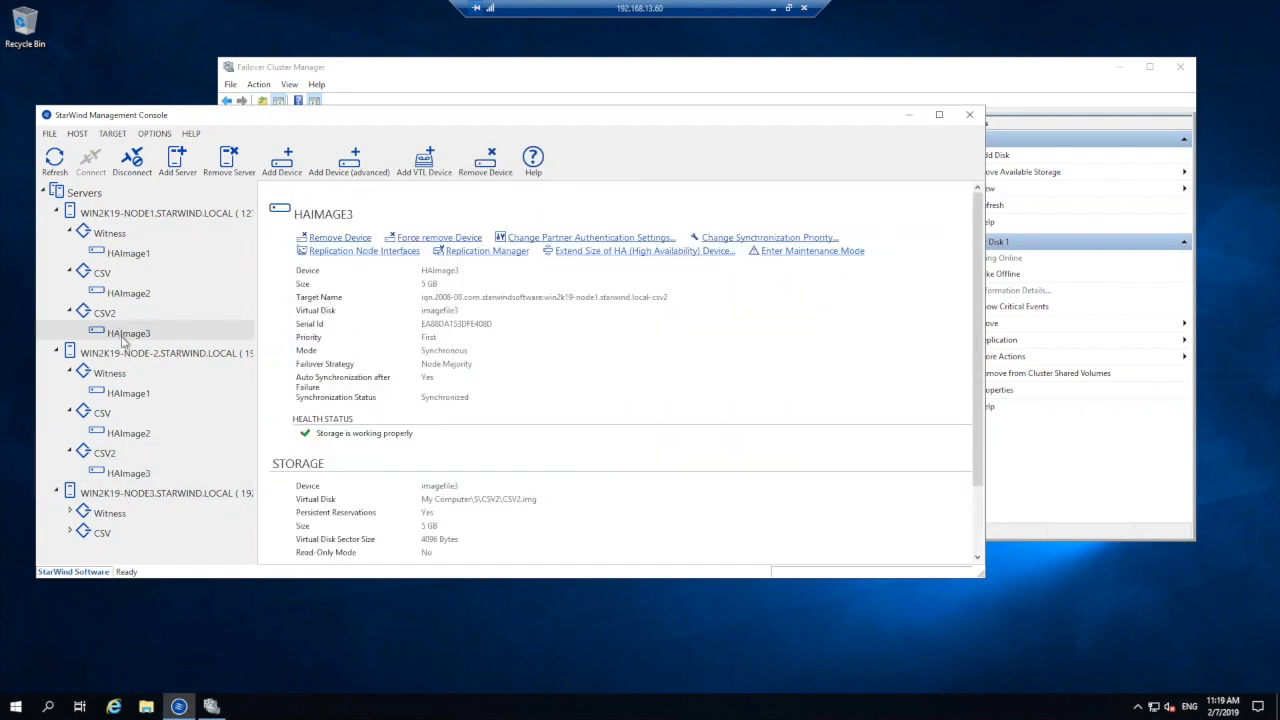
# - Start adding a Witness Node replica to node 1's HAImage3 device, with 192.168.13.62 as the partner host
pyautogui.click(128, 298)
pyautogui.click(126, 332)
pyautogui.click(488, 254)
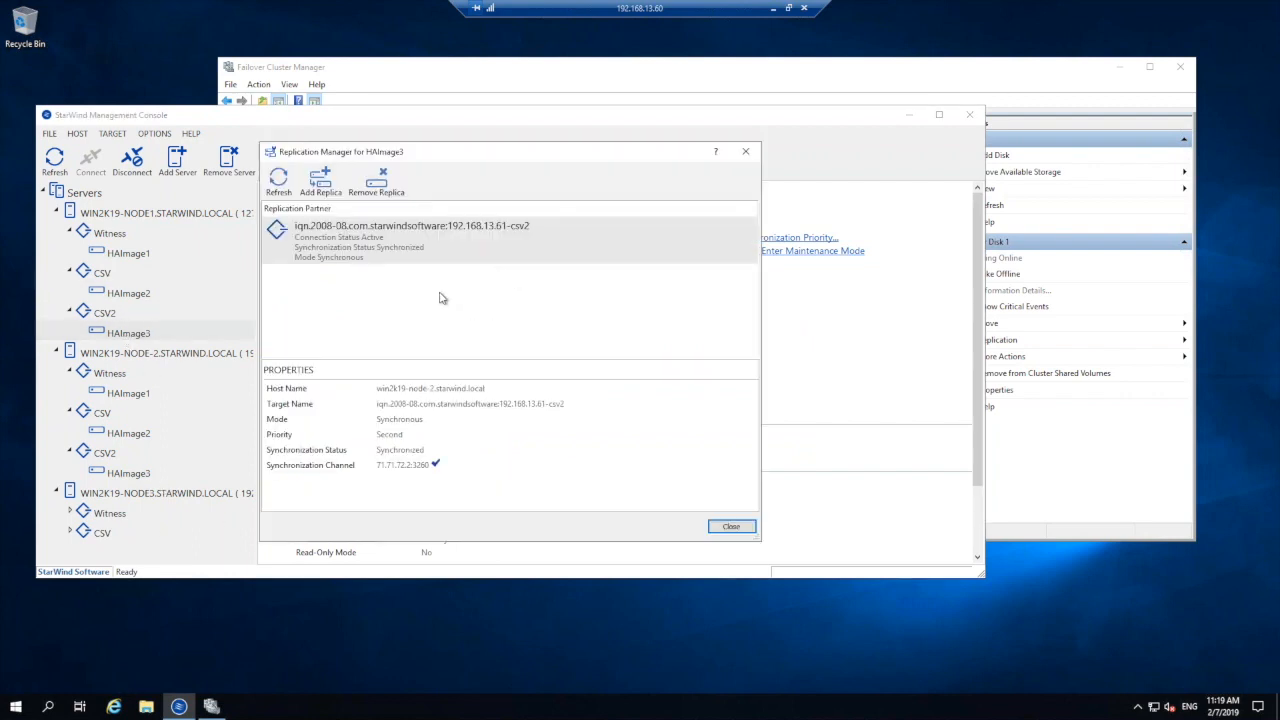
pyautogui.click(319, 186)
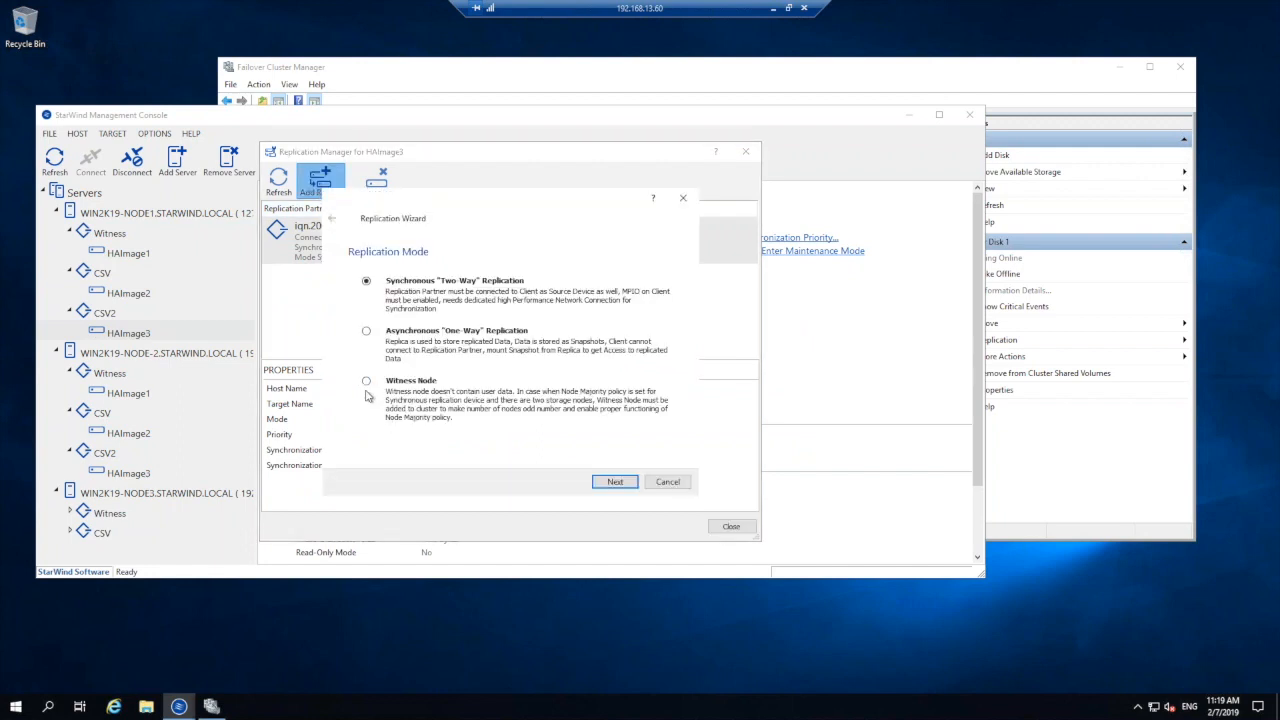
pyautogui.click(620, 487)
pyautogui.click(595, 305)
pyautogui.click(499, 303)
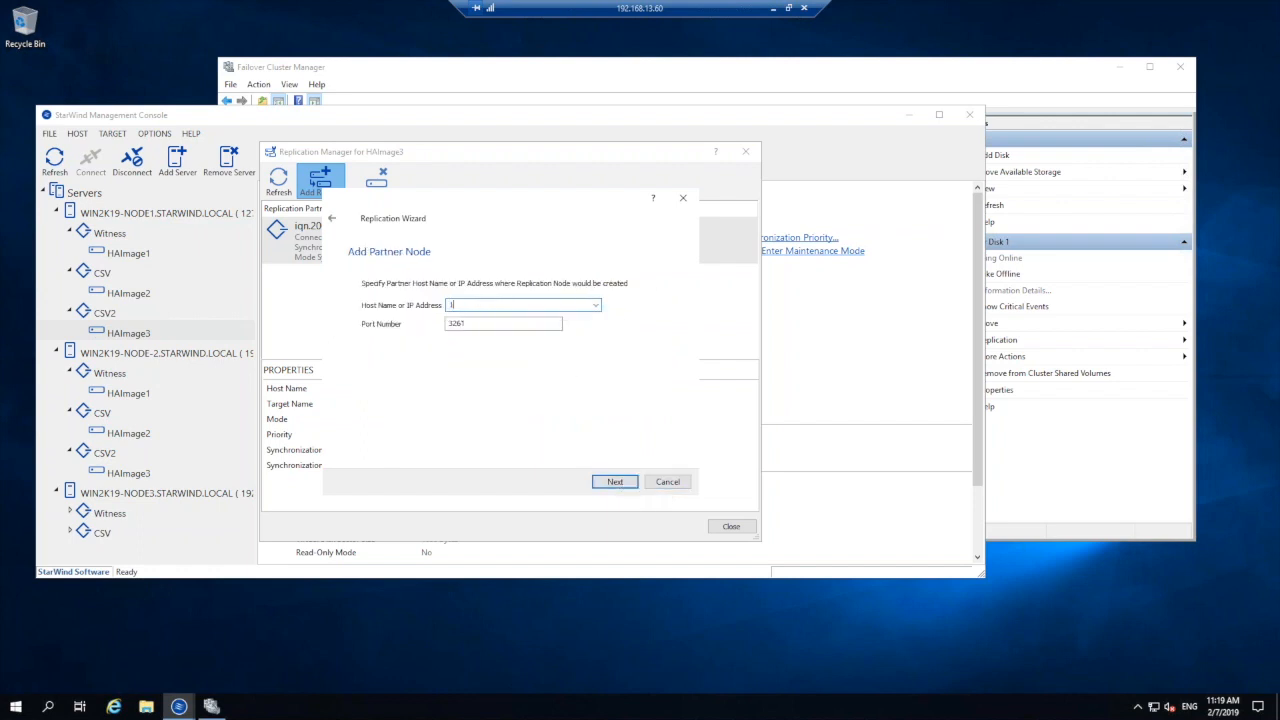
pyautogui.write('192.168.13.62')
pyautogui.click(612, 482)
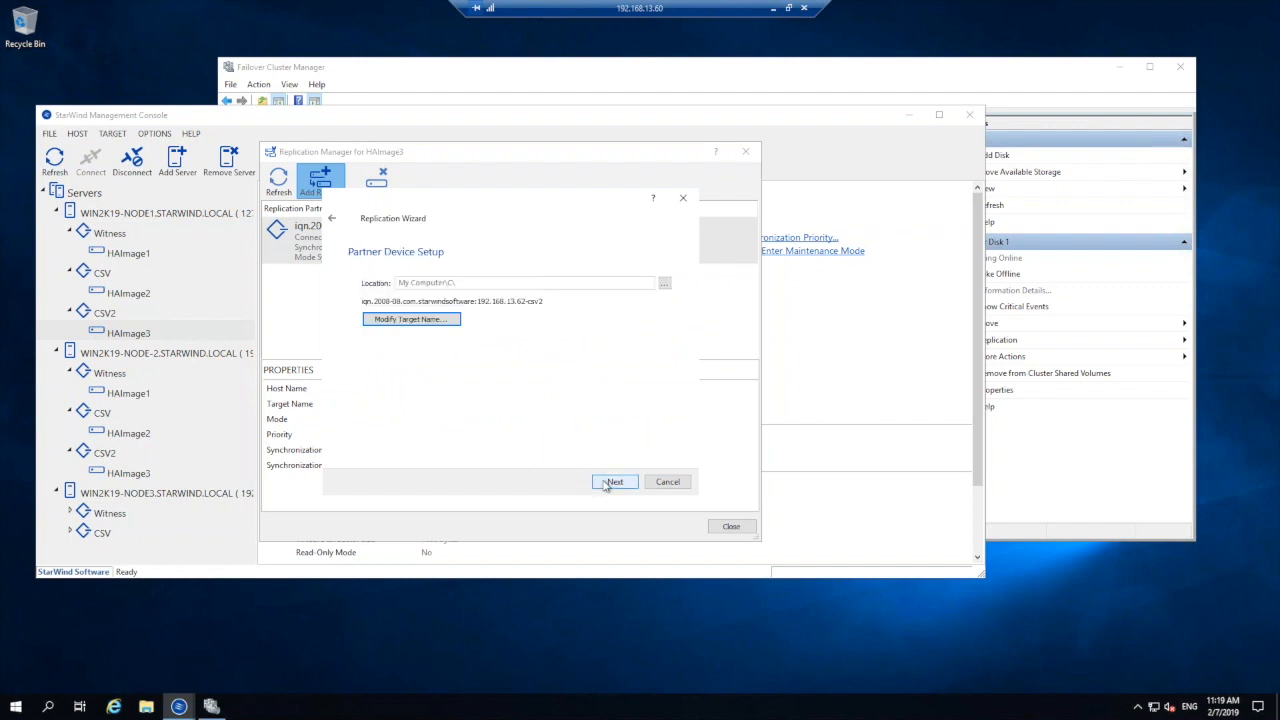
# - Set the witness partner device's location to the S drive of 192.168.13.62
pyautogui.click(666, 284)
pyautogui.click(275, 245)
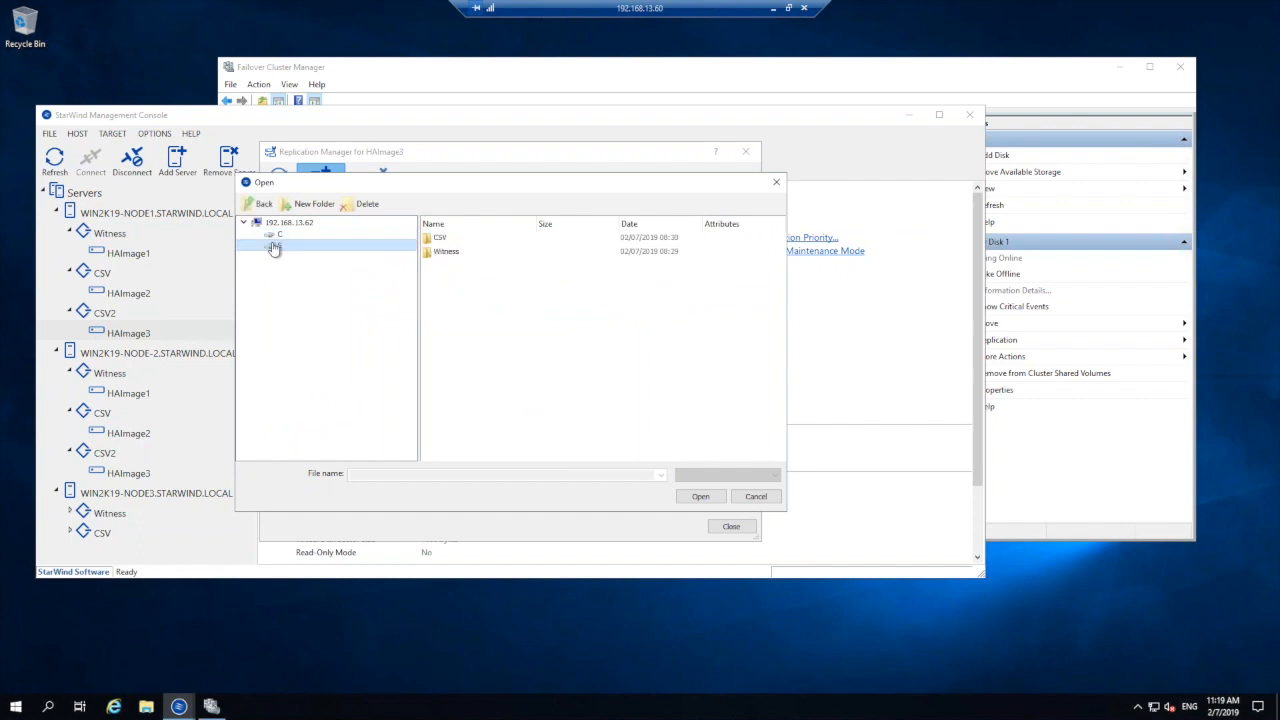
pyautogui.click(700, 497)
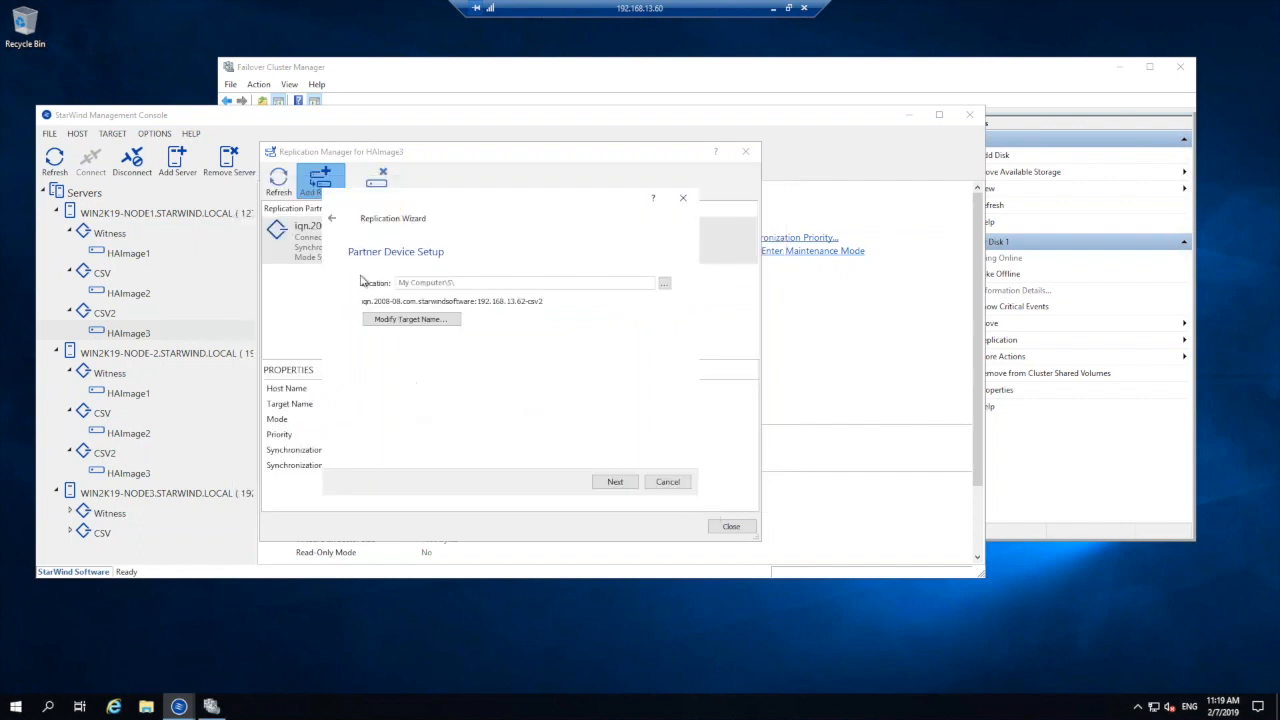
pyautogui.click(615, 482)
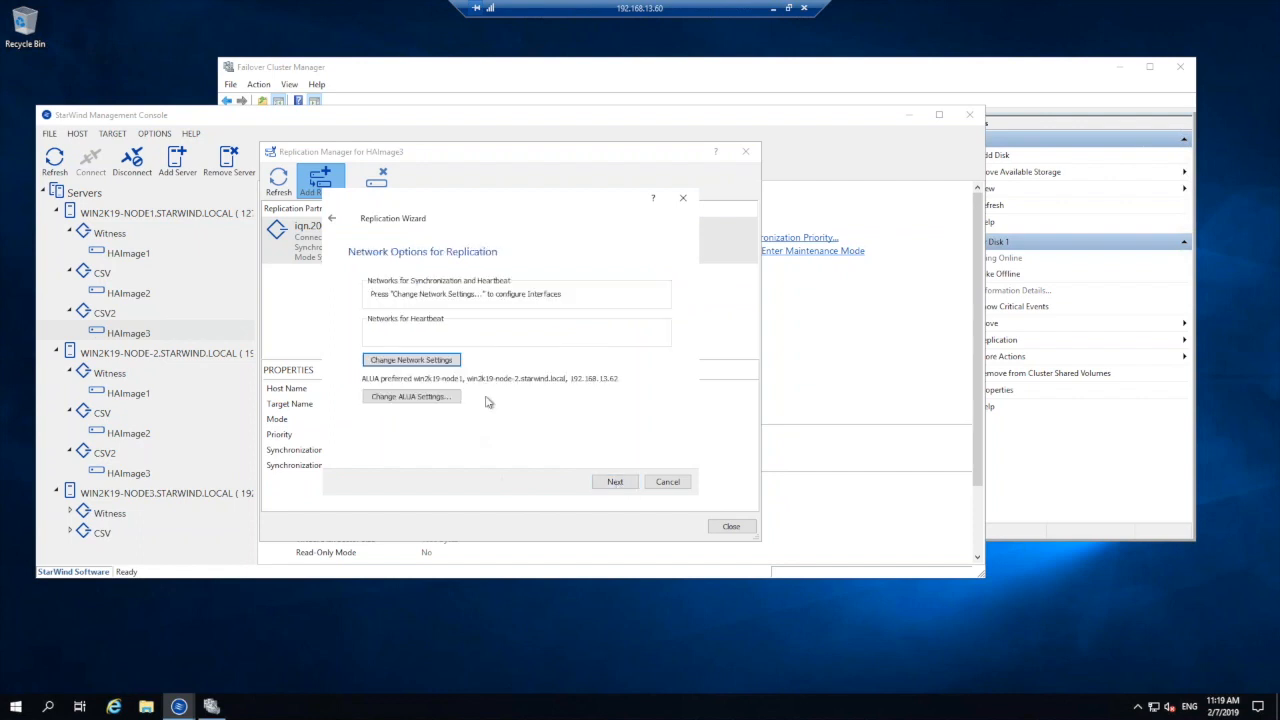
# - Assign interfaces 71.71.72.3 and 71.71.72.1 as the witness replica's Synchronization and Heartbeat channel
pyautogui.click(410, 360)
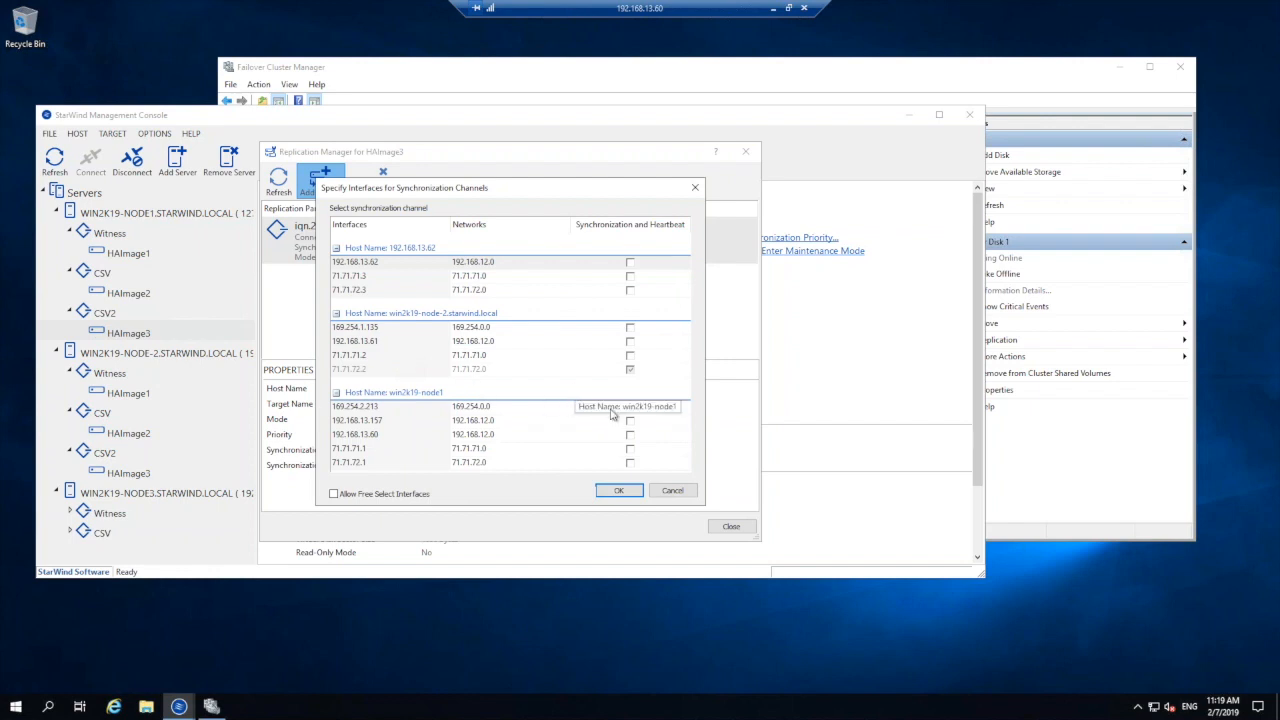
pyautogui.click(630, 370)
pyautogui.click(630, 290)
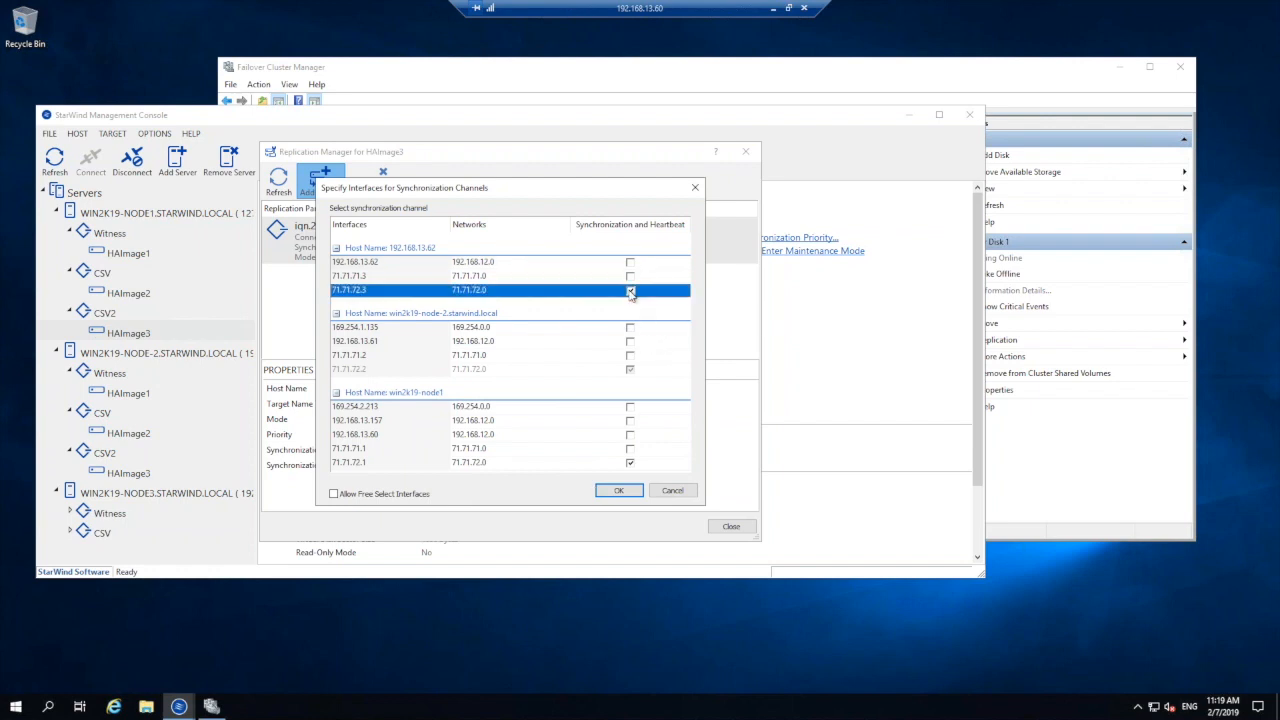
pyautogui.click(614, 492)
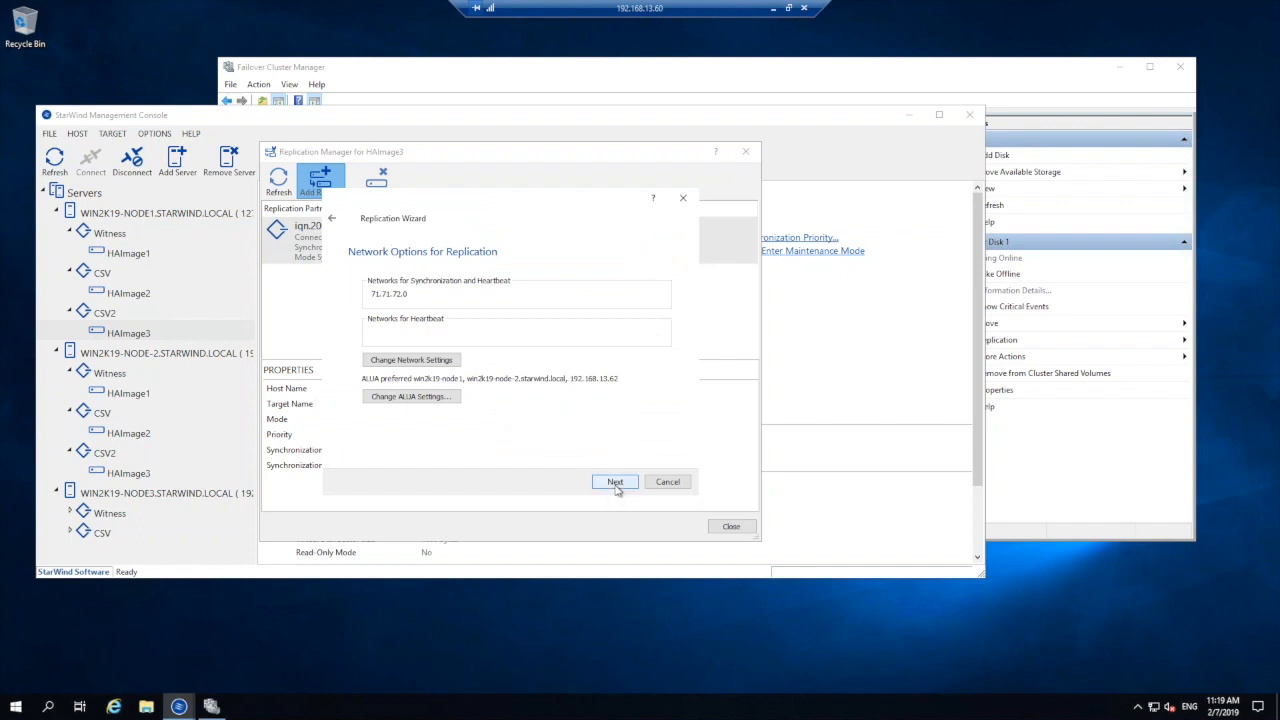
# - Create the witness replica, then close the replication wizard and the replication manager
pyautogui.click(612, 484)
pyautogui.click(604, 485)
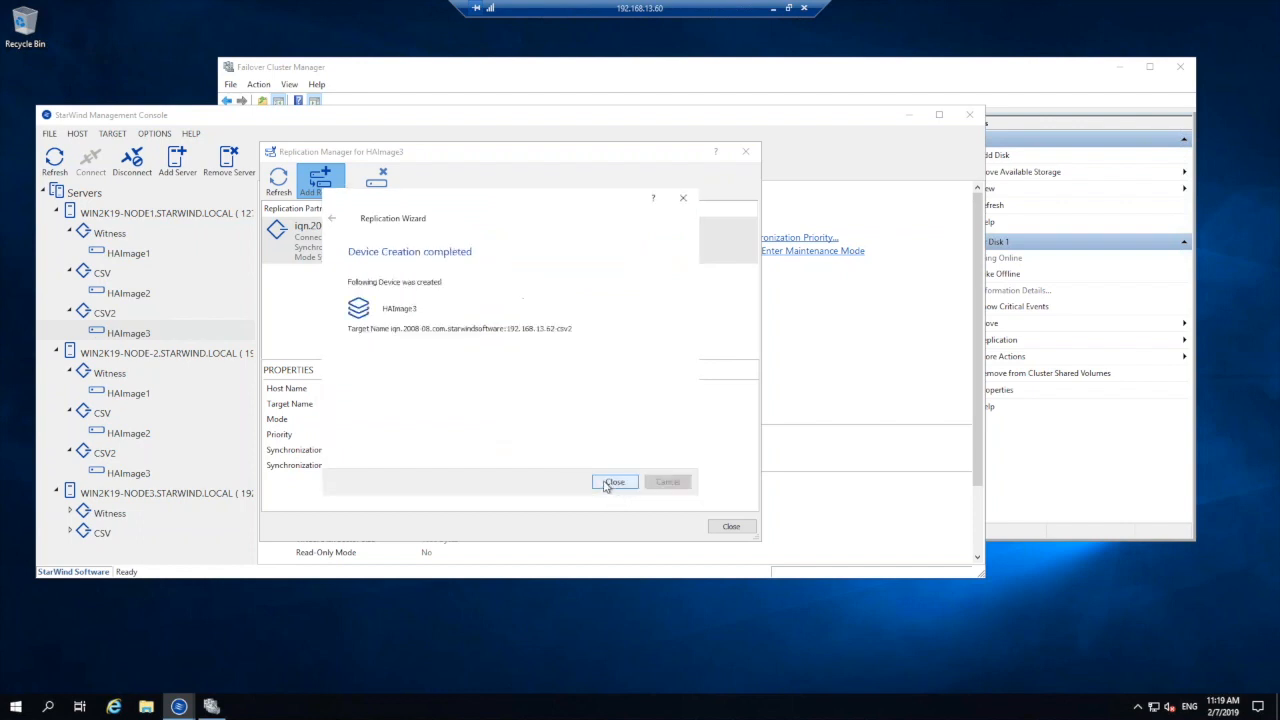
pyautogui.click(614, 483)
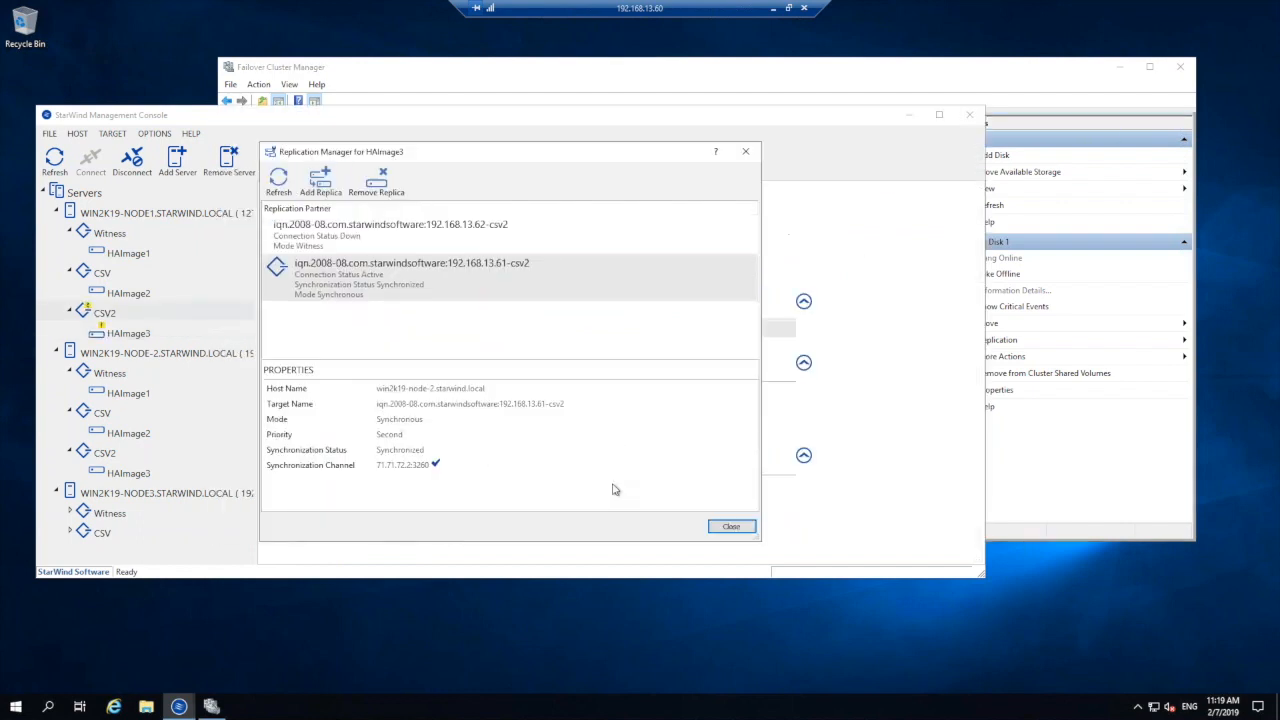
pyautogui.click(733, 528)
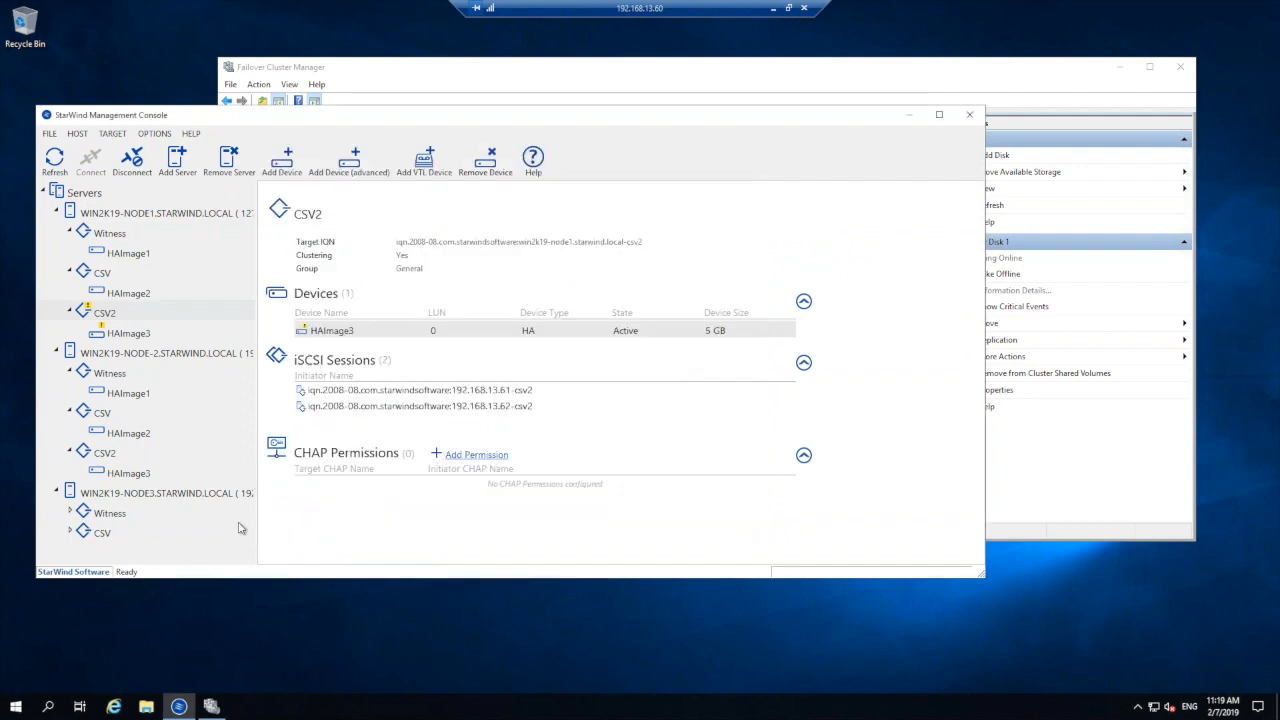
# - Examine the health, replication and storage properties of CSV2's HAImage3 device on all three nodes
pyautogui.click(120, 335)
pyautogui.scroll(-1, 436, 396)
pyautogui.scroll(1, 525, 410)
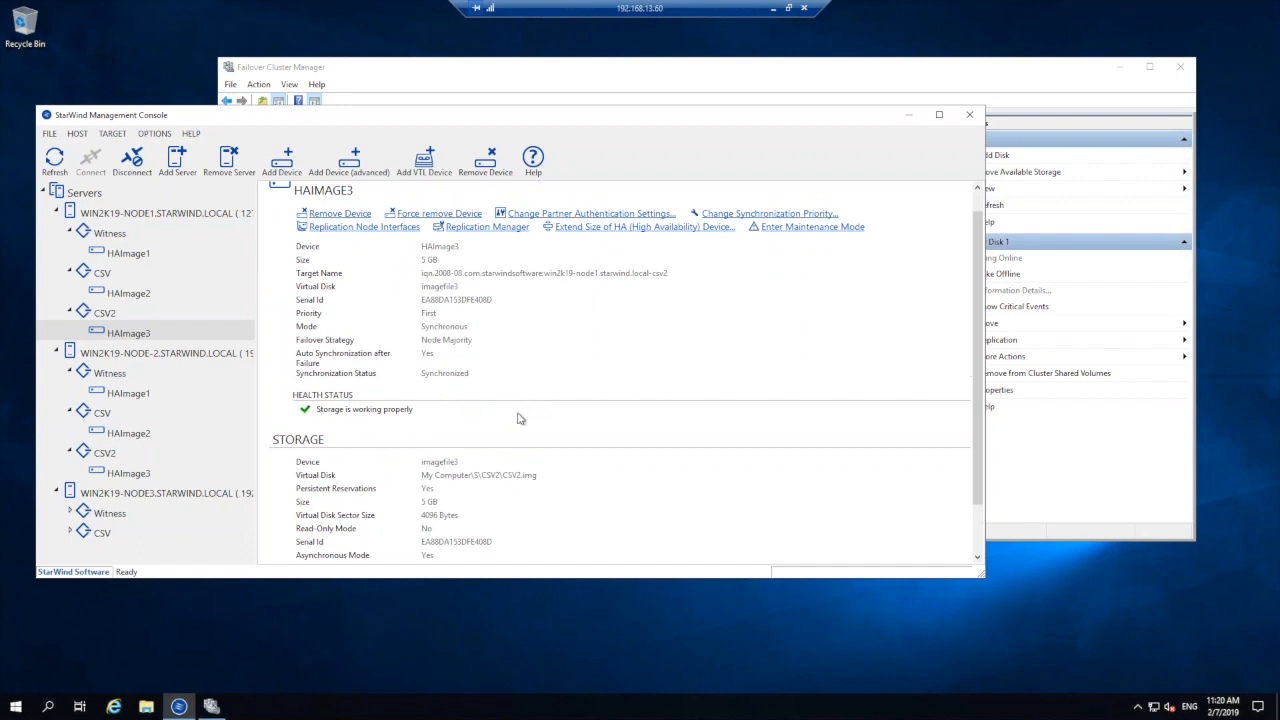
pyautogui.scroll(-1, 520, 418)
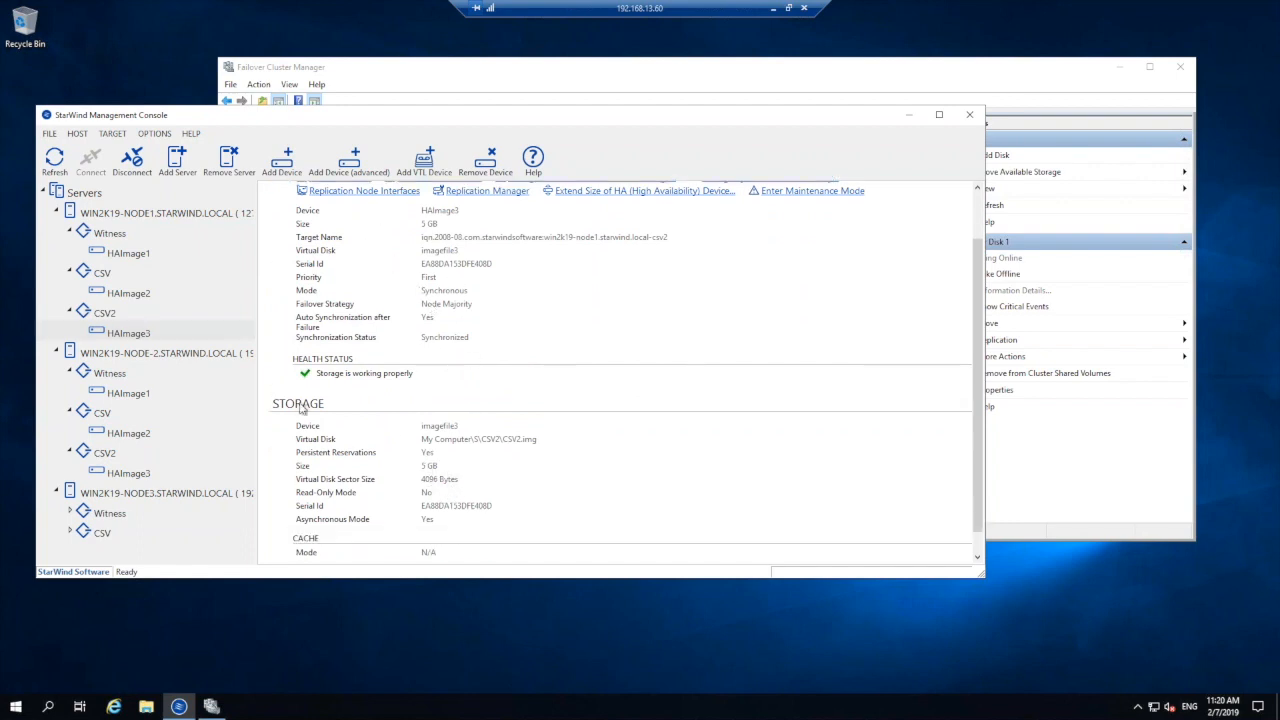
pyautogui.click(122, 490)
pyautogui.click(128, 473)
pyautogui.scroll(-1, 485, 464)
pyautogui.scroll(1, 468, 463)
pyautogui.scroll(-1, 466, 464)
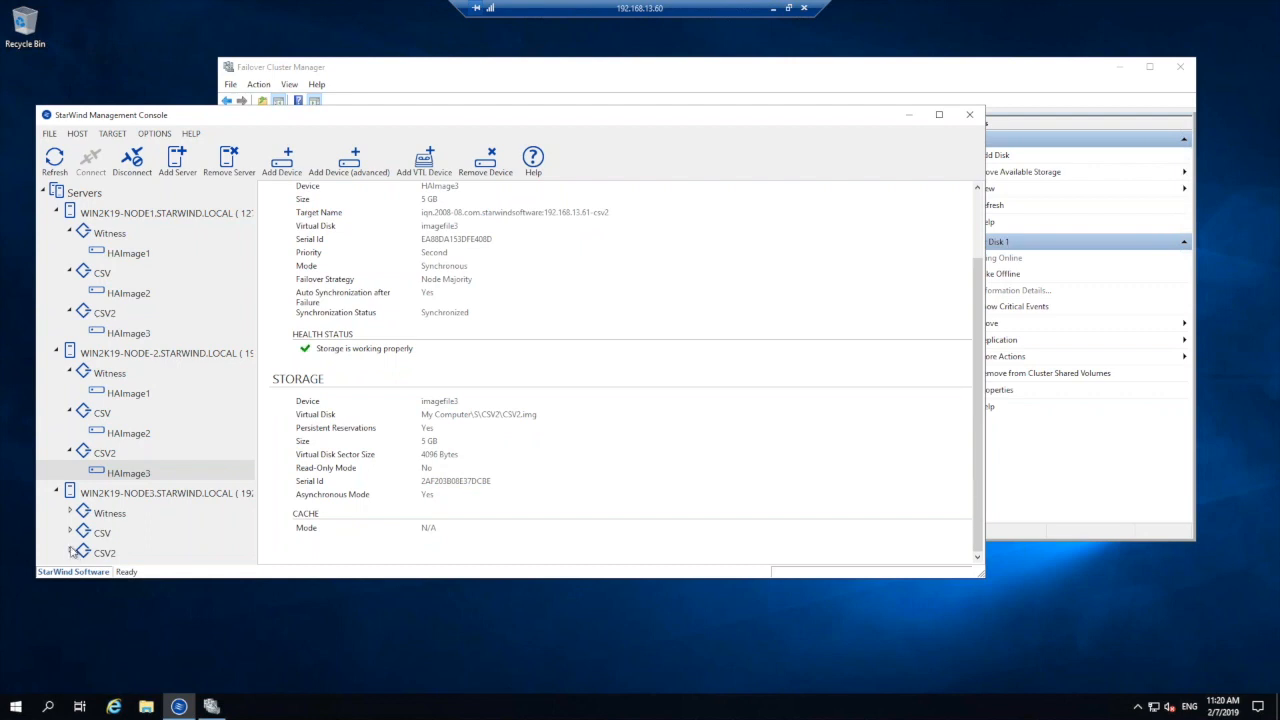
pyautogui.click(72, 555)
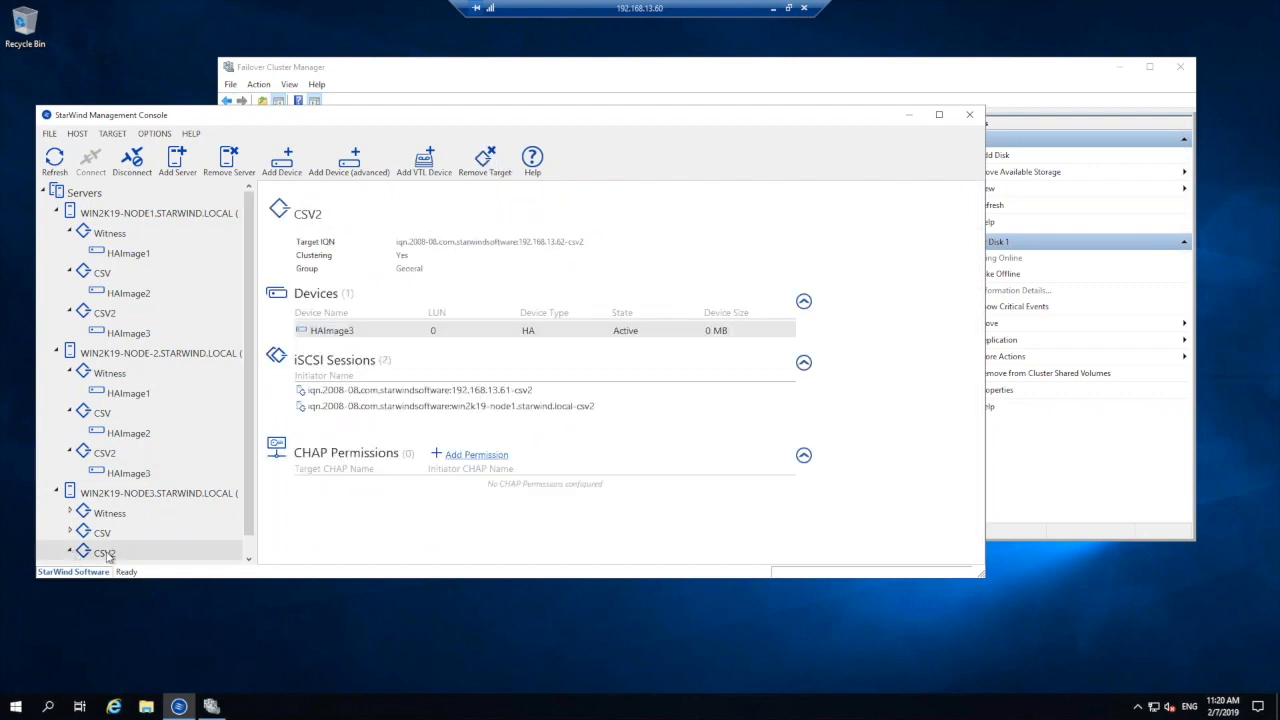
pyautogui.scroll(-1, 128, 548)
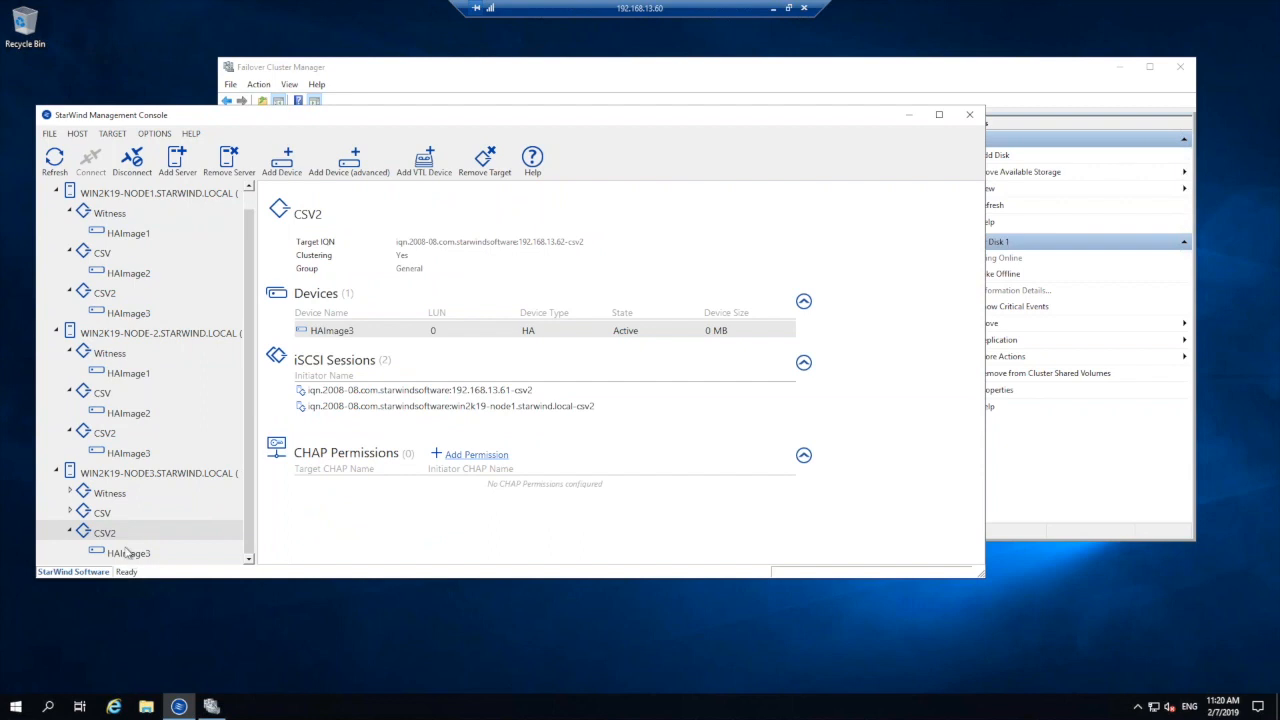
pyautogui.click(132, 553)
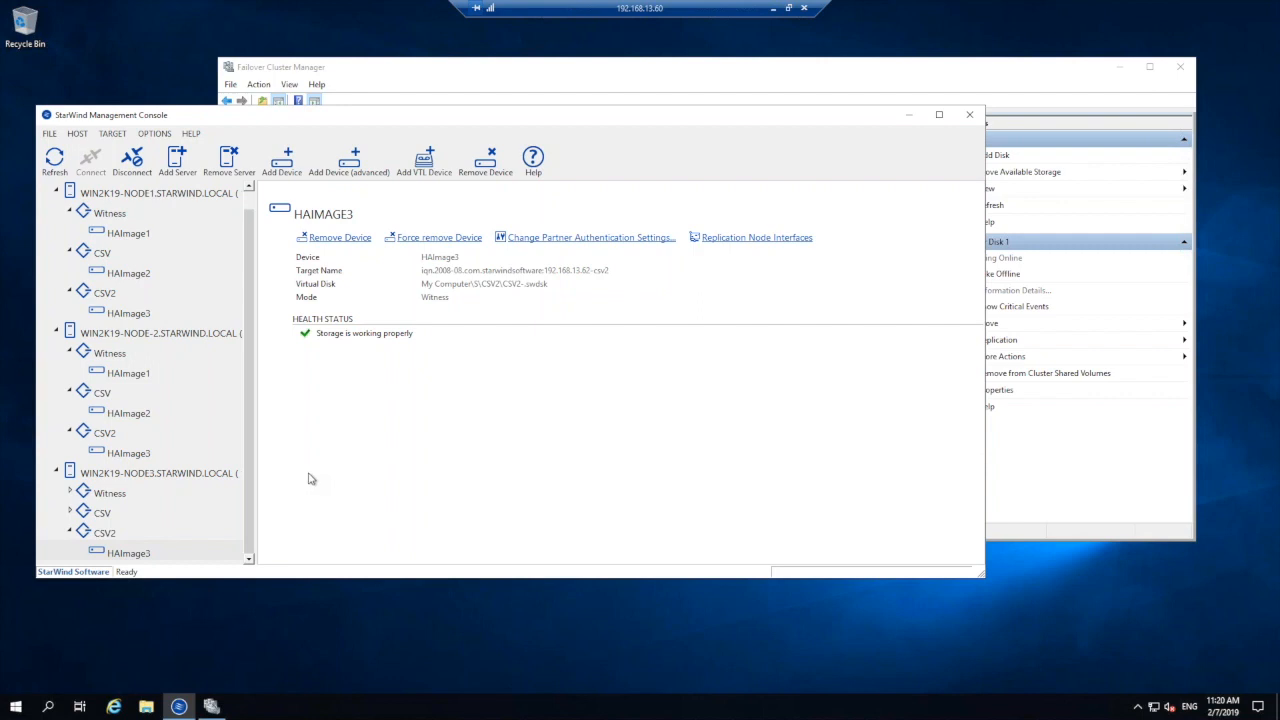
# - Switch to Failover Cluster Manager and review both cluster disks, node 1's HAImage2 device in StarWind, and the test virtual machine role
pyautogui.click(380, 78)
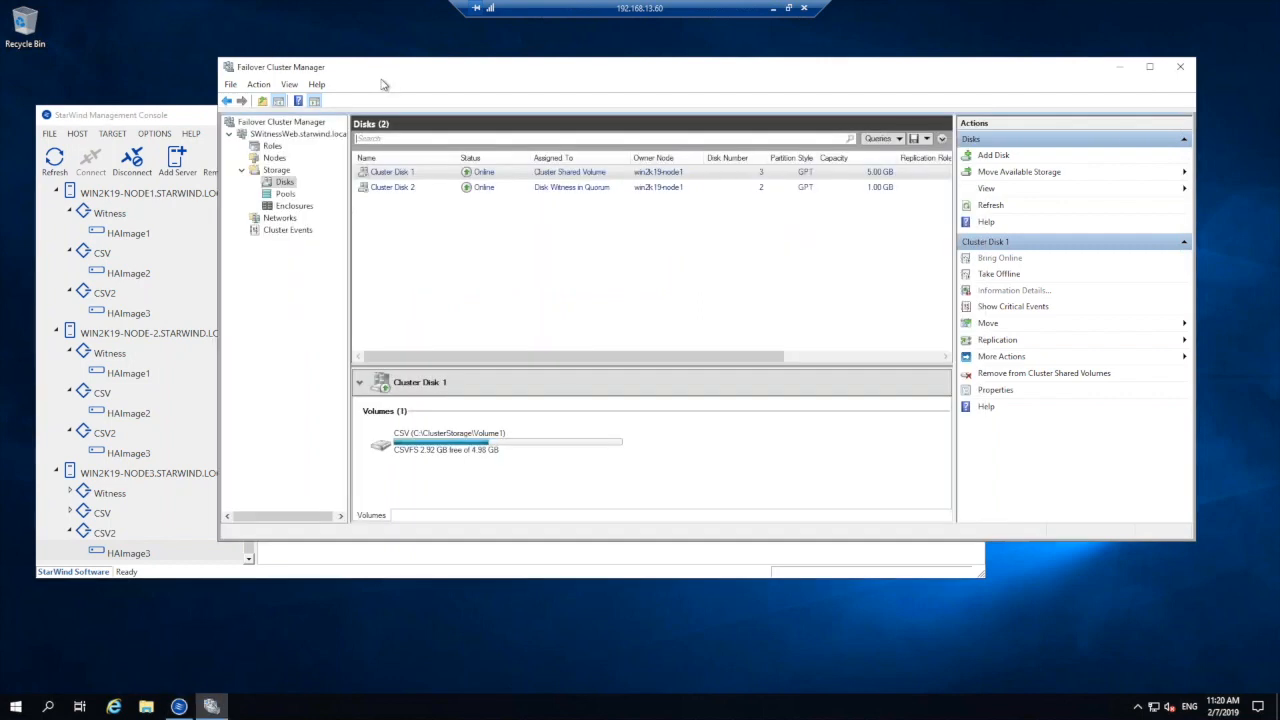
pyautogui.click(283, 123)
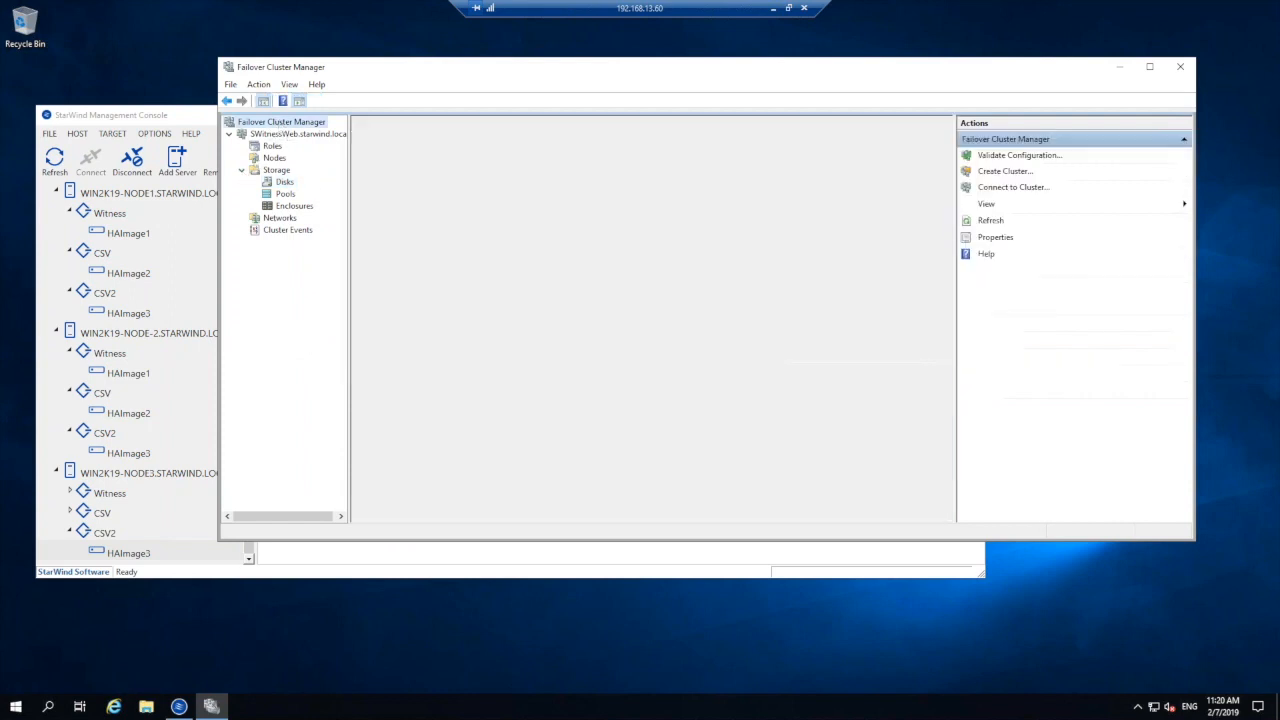
pyautogui.click(285, 182)
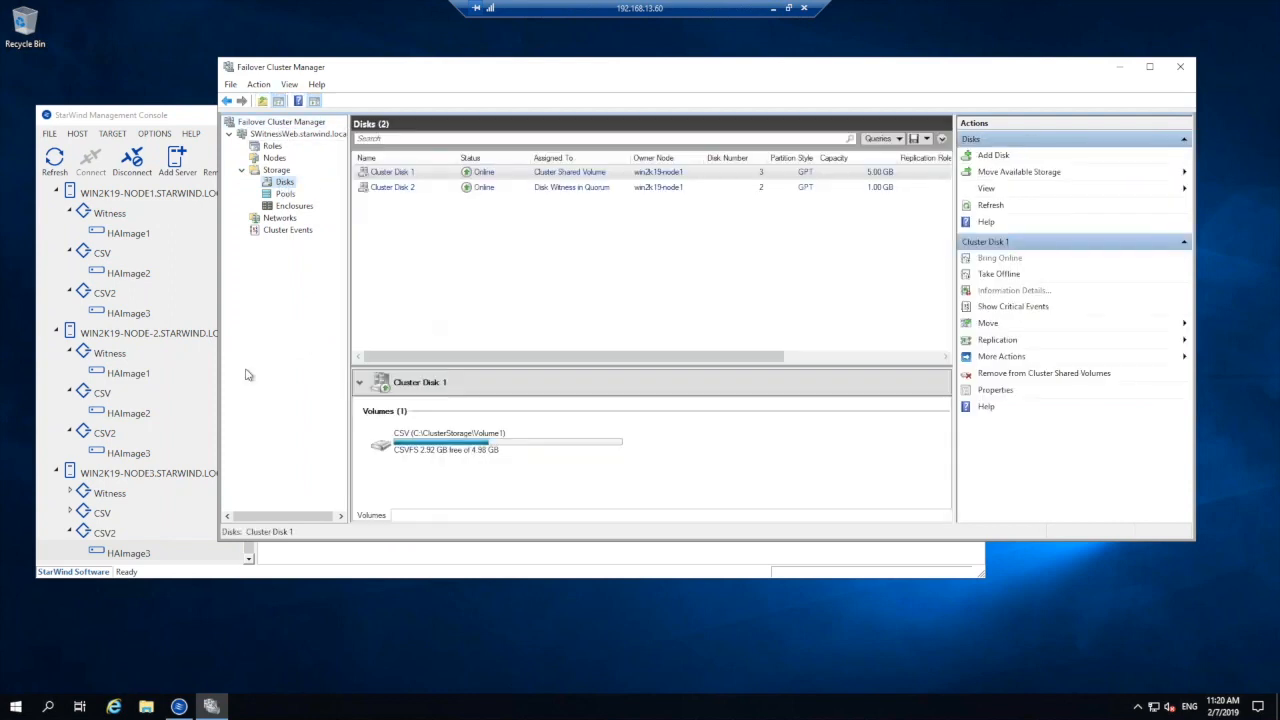
pyautogui.click(106, 271)
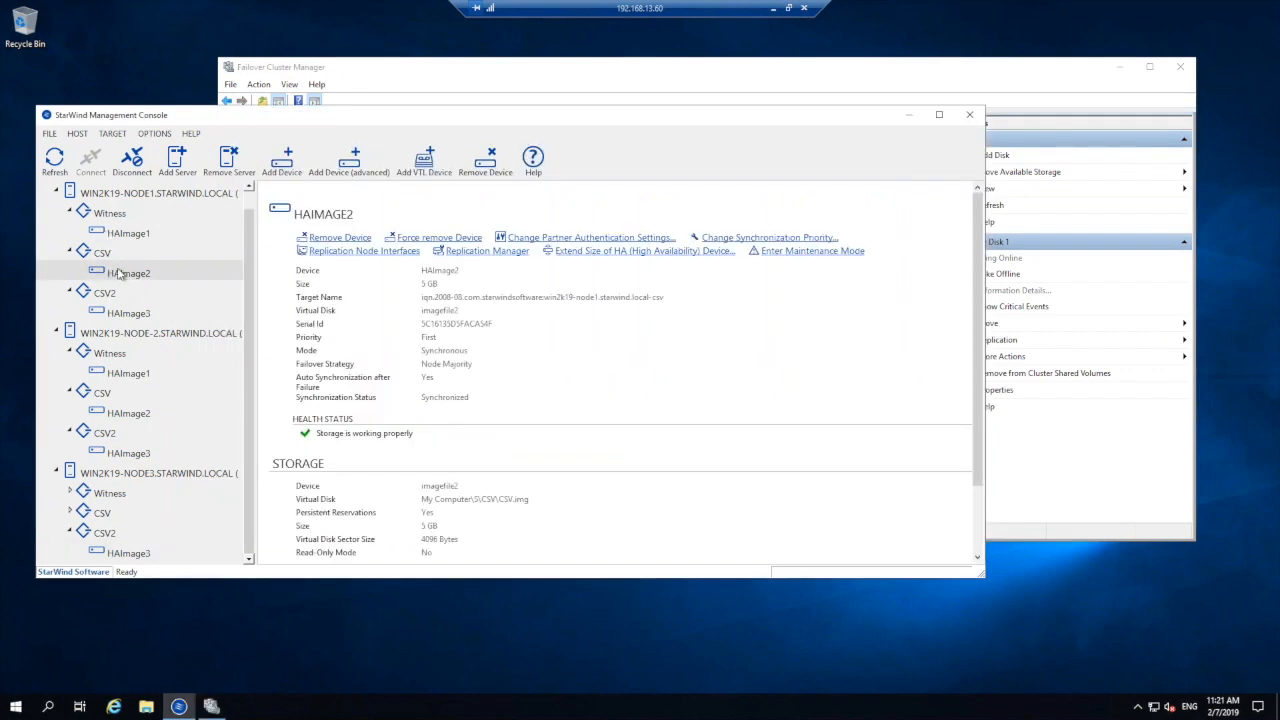
pyautogui.click(382, 84)
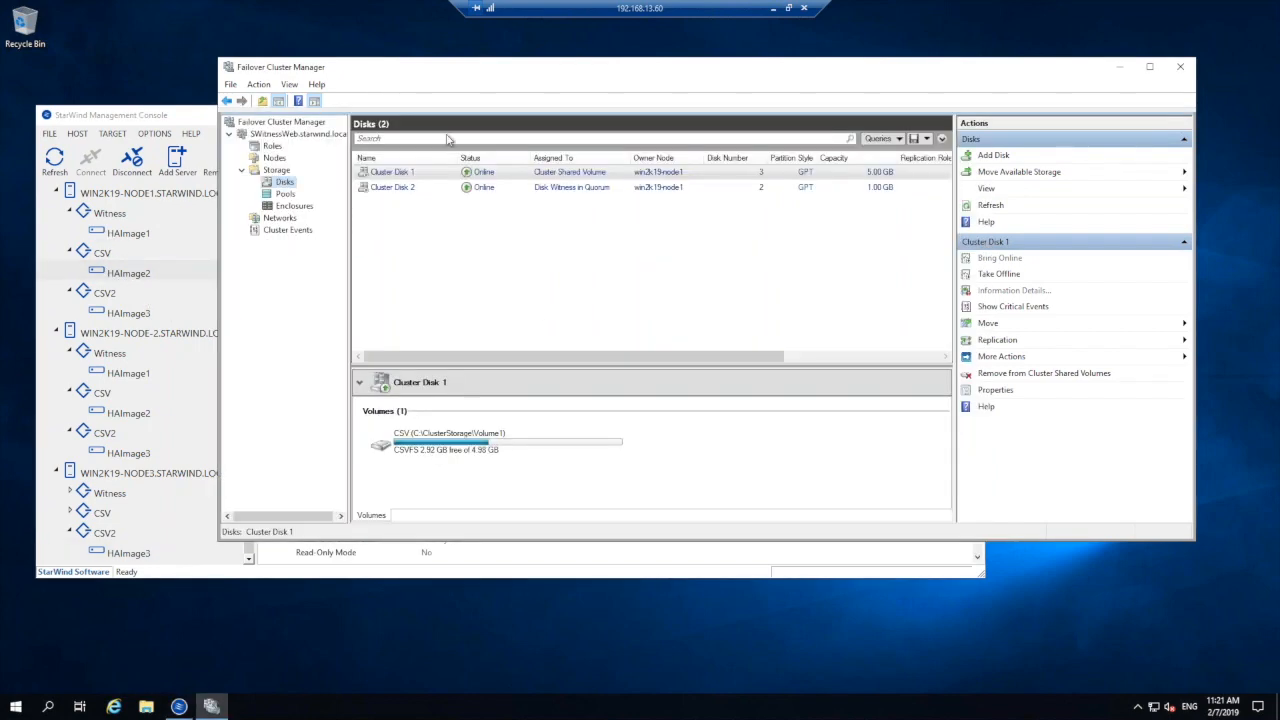
pyautogui.click(460, 188)
pyautogui.click(400, 173)
pyautogui.click(367, 187)
pyautogui.click(272, 146)
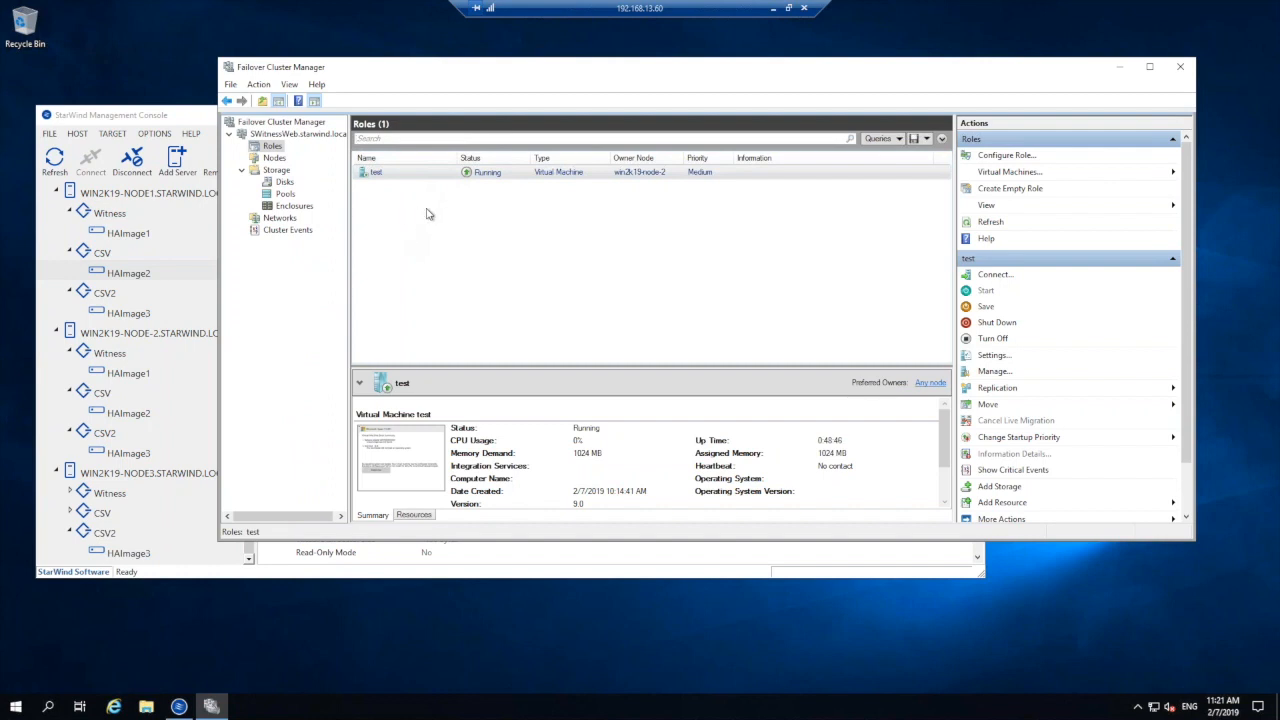
pyautogui.click(393, 174)
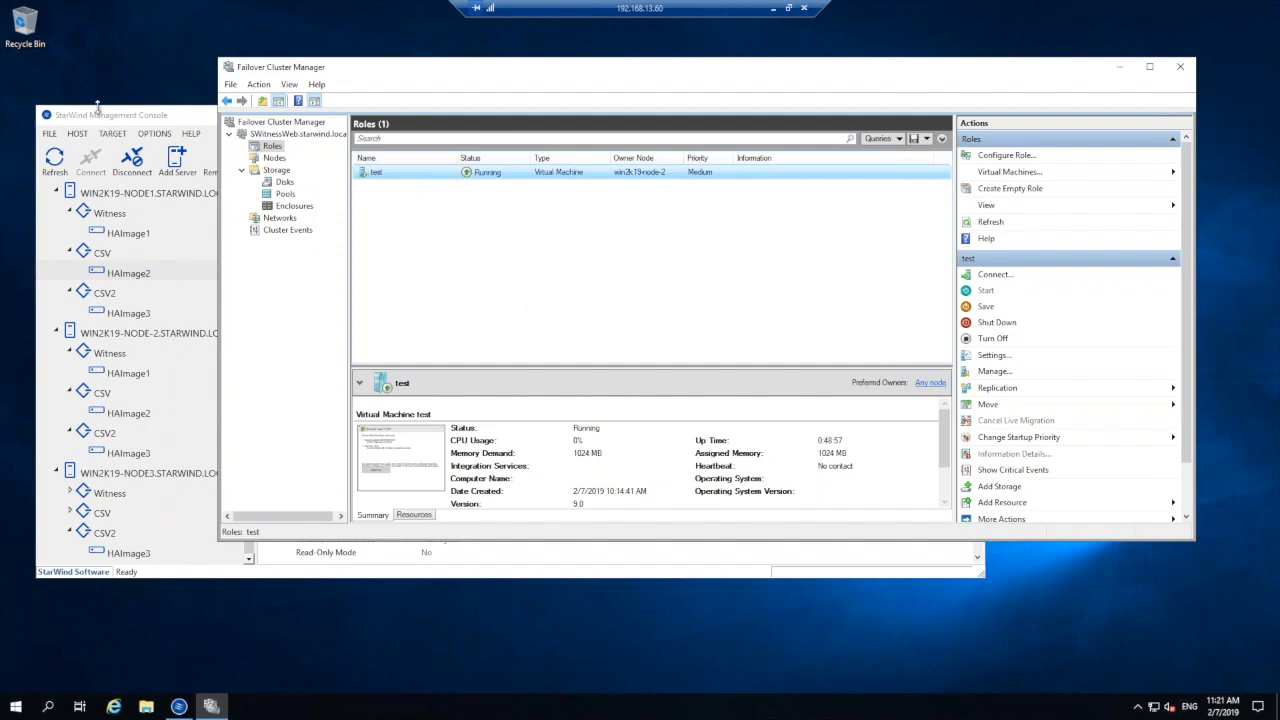
# - Switch to StarWind Management Console and view the replication node interfaces configured for HAImage2
pyautogui.click(161, 118)
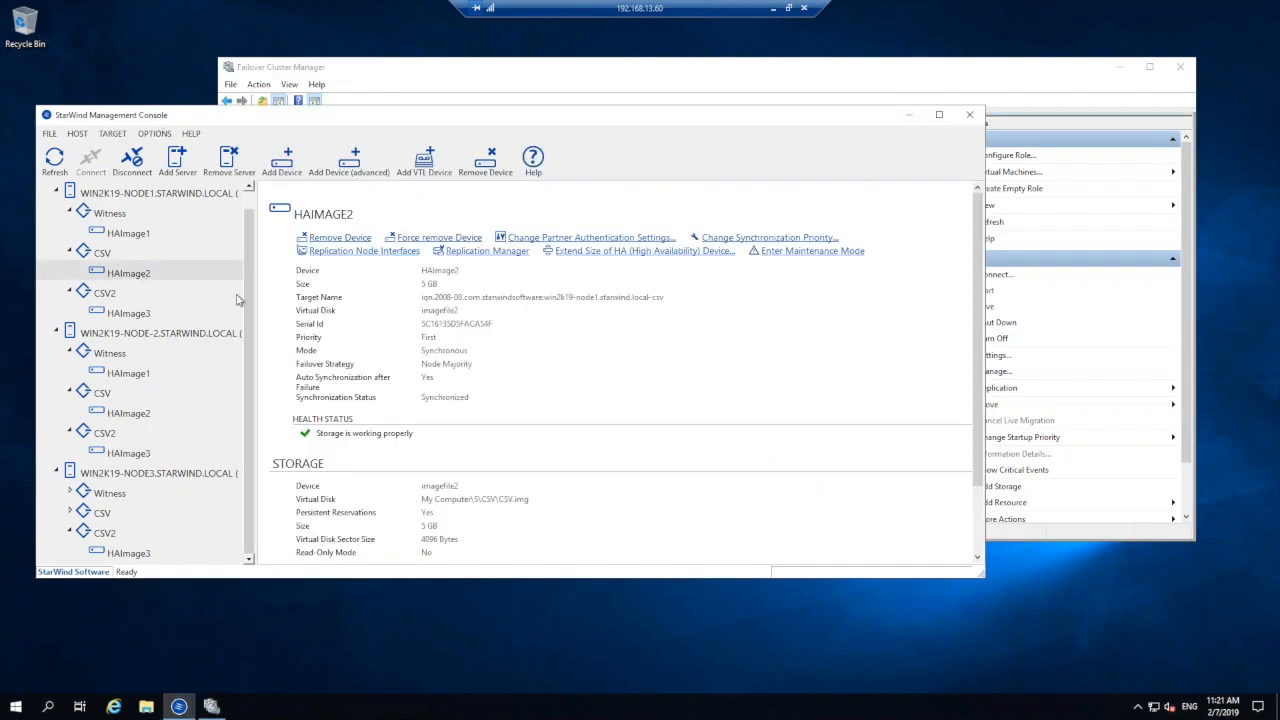
pyautogui.click(362, 251)
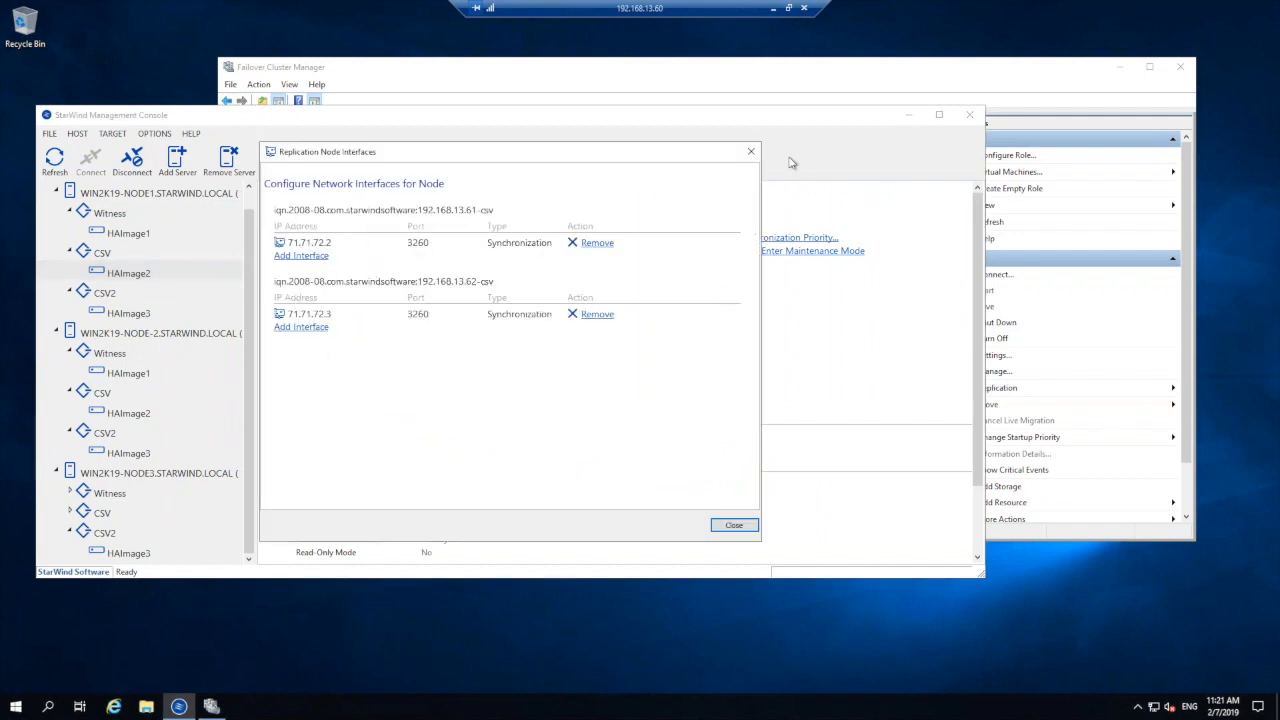
pyautogui.click(751, 151)
# - Return to Failover Cluster Manager and monitor the status and owner node of the test virtual machine role
pyautogui.click(603, 69)
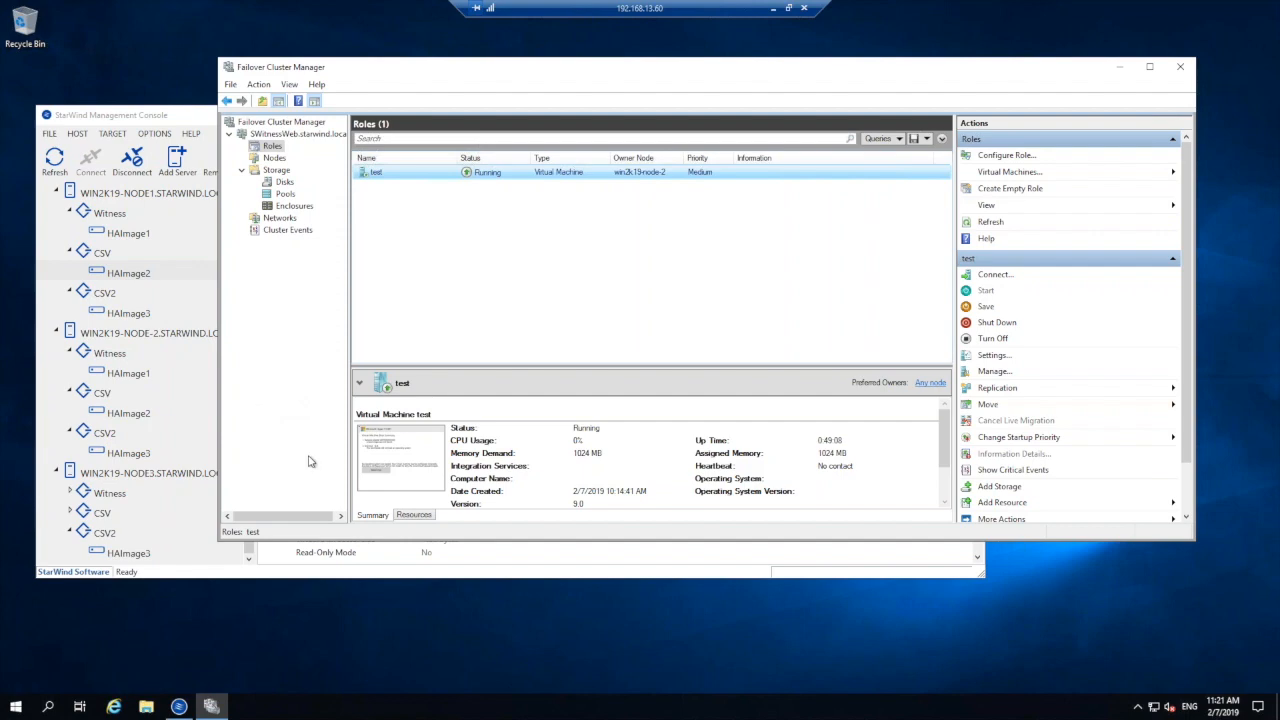
pyautogui.moveTo(297, 523)
pyautogui.mouseDown()
pyautogui.moveTo(322, 522)
pyautogui.moveTo(286, 522)
pyautogui.moveTo(333, 517)
pyautogui.moveTo(286, 520)
pyautogui.mouseUp()
pyautogui.click(296, 318)
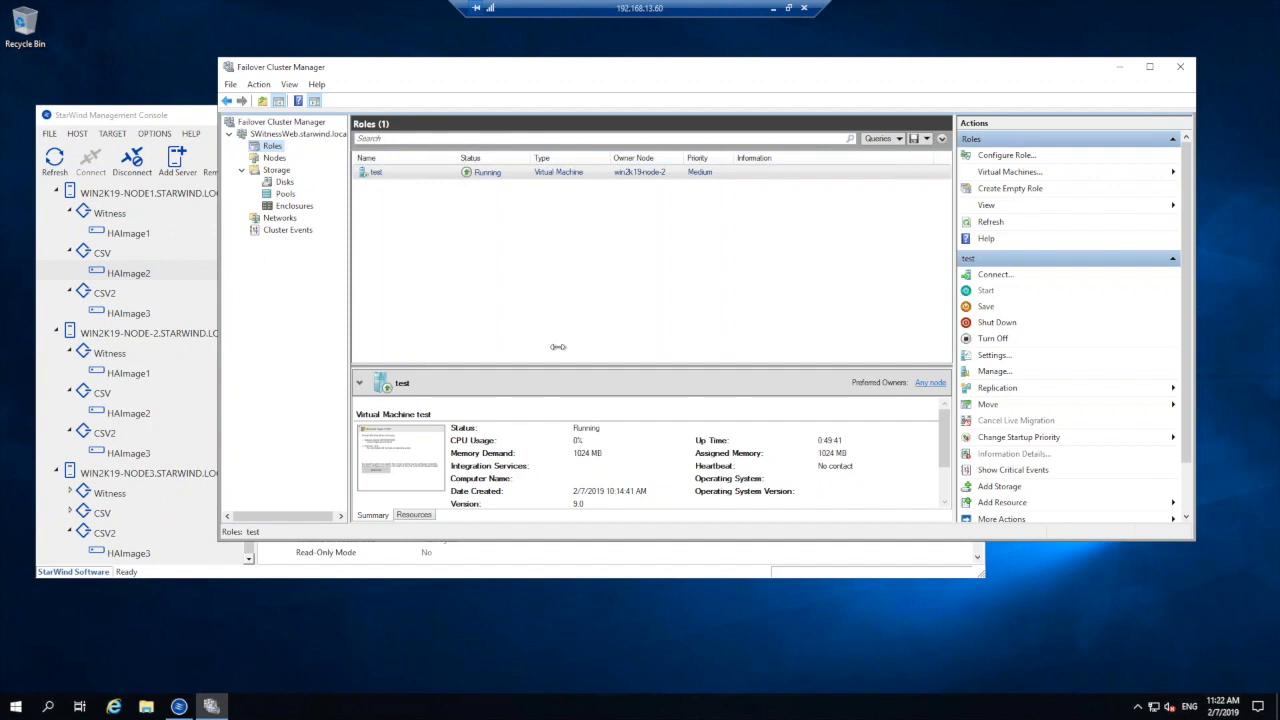
pyautogui.click(386, 340)
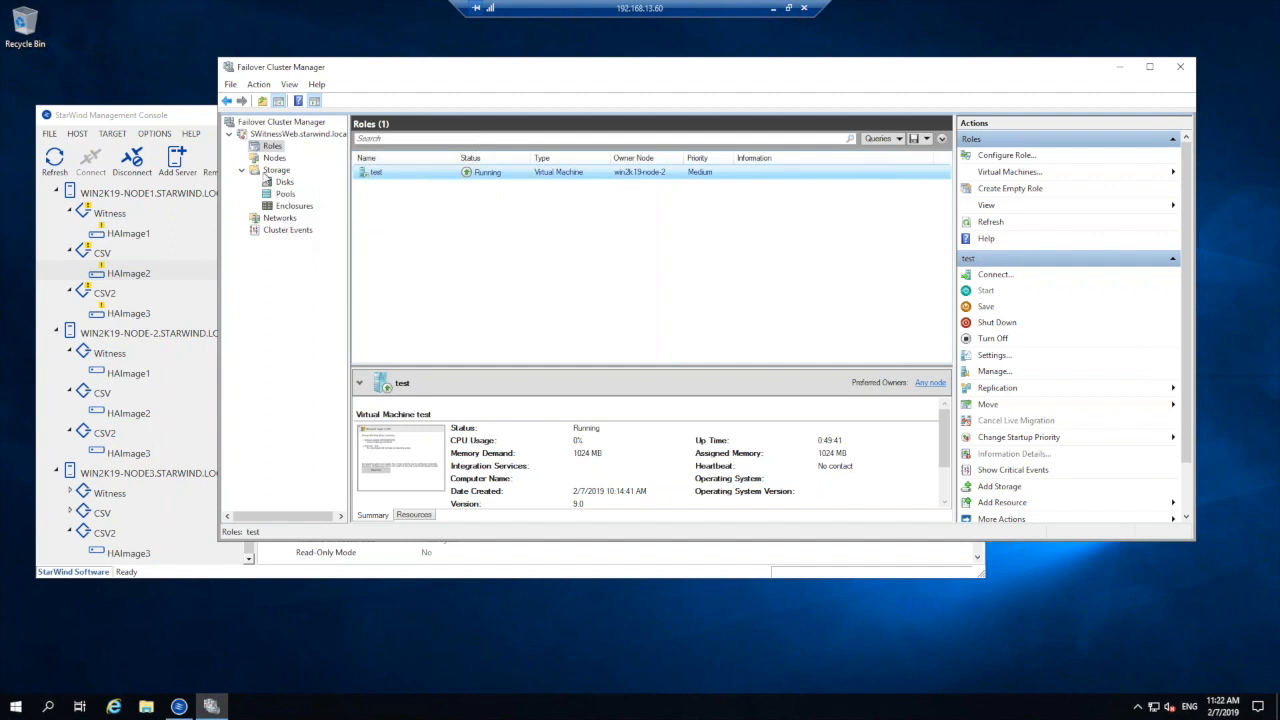
pyautogui.click(293, 295)
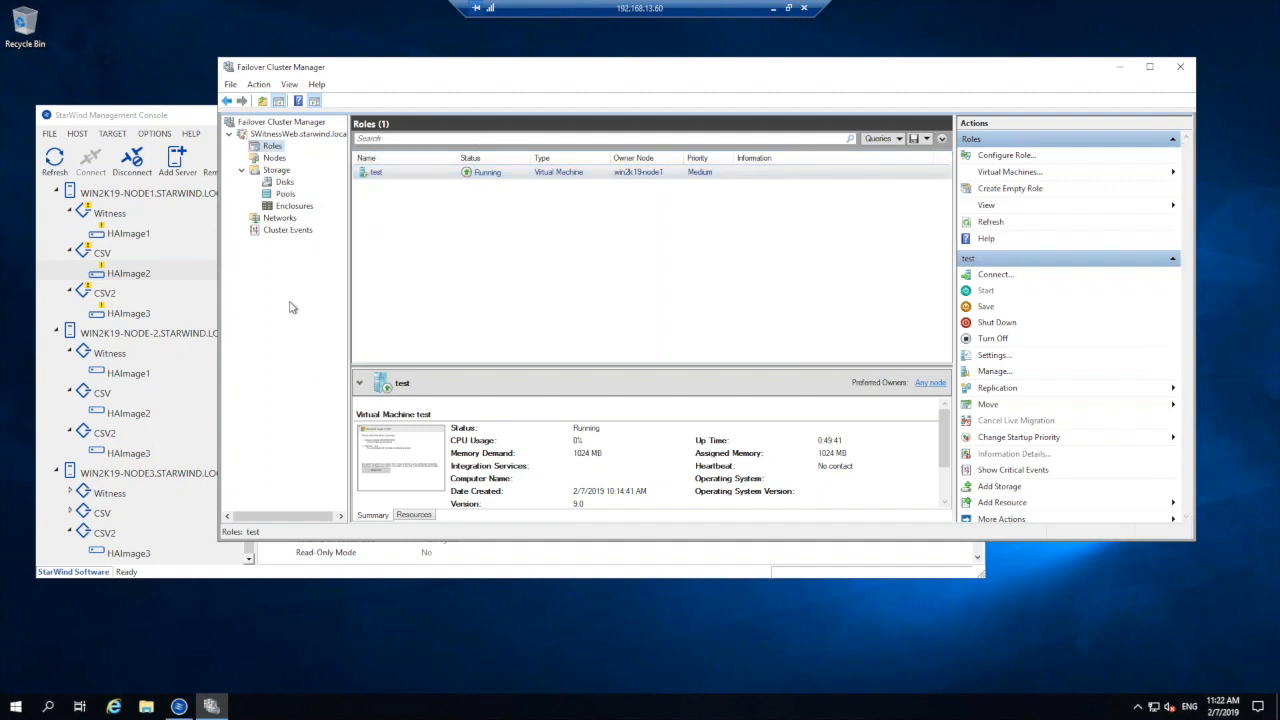
pyautogui.click(600, 262)
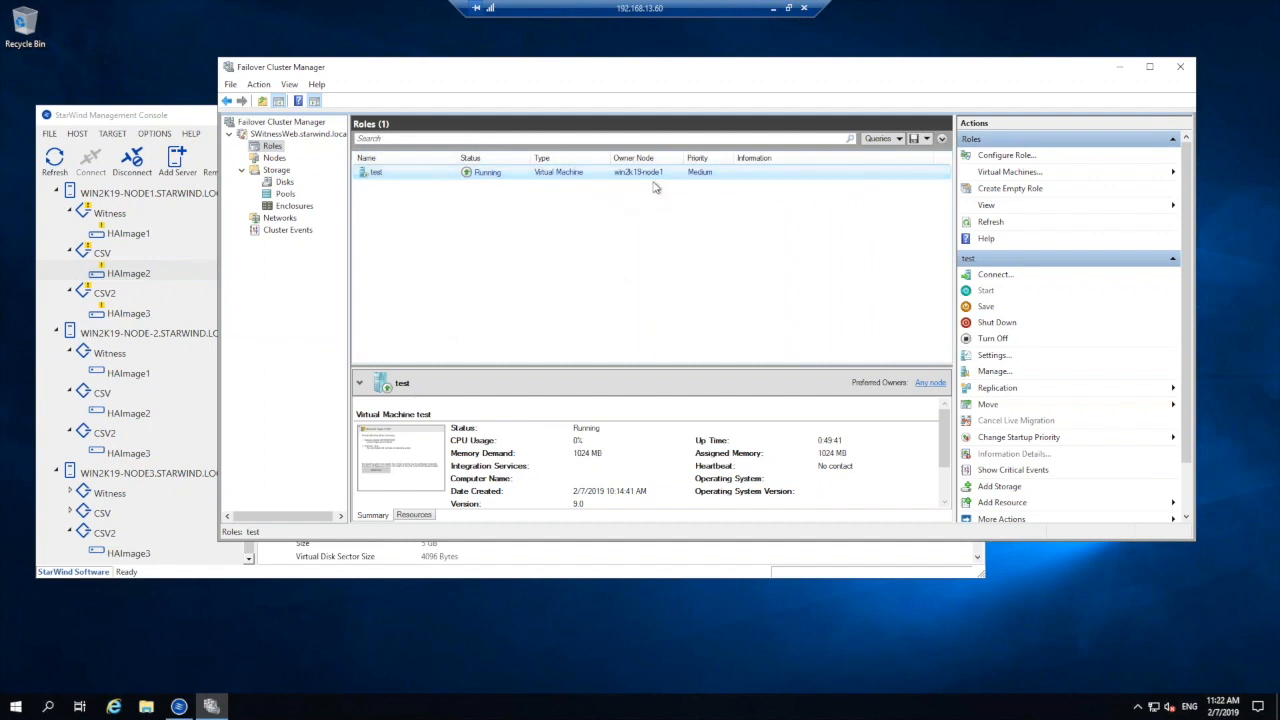
# - Connect to the test virtual machine to check its console, and close the connection window
pyautogui.click(417, 449)
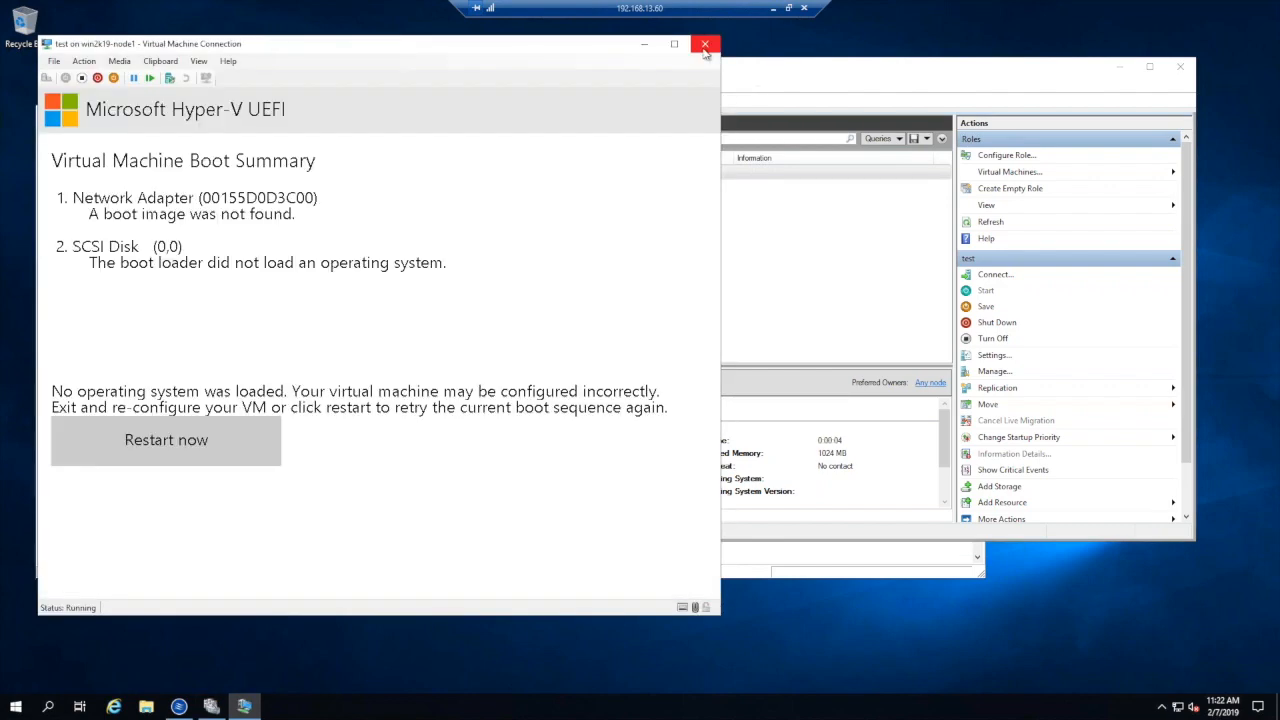
pyautogui.click(705, 45)
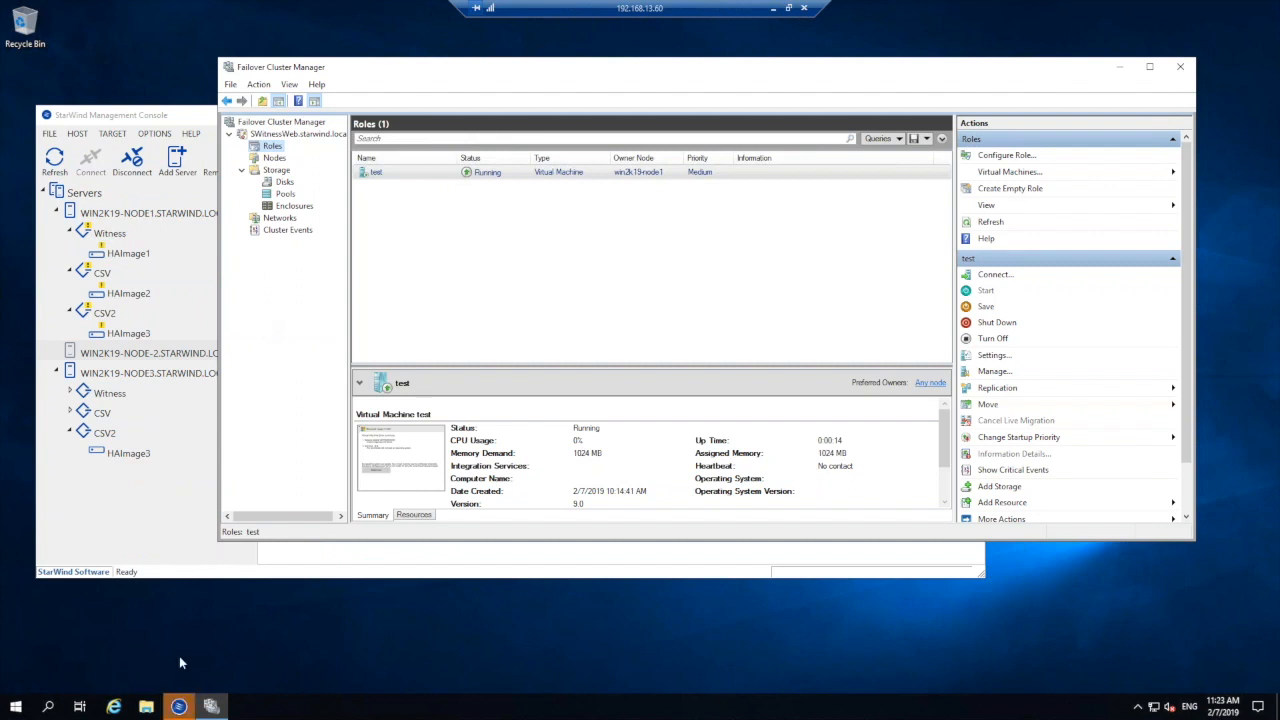
pyautogui.moveTo(165, 700)
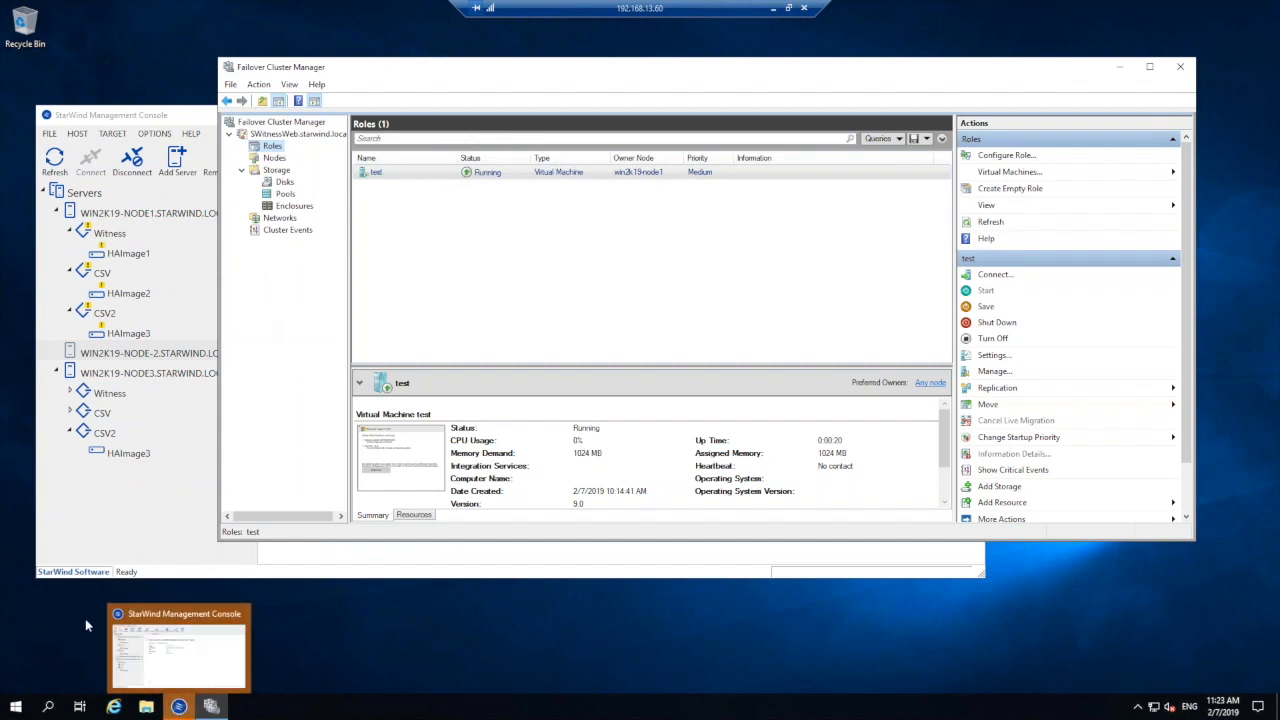